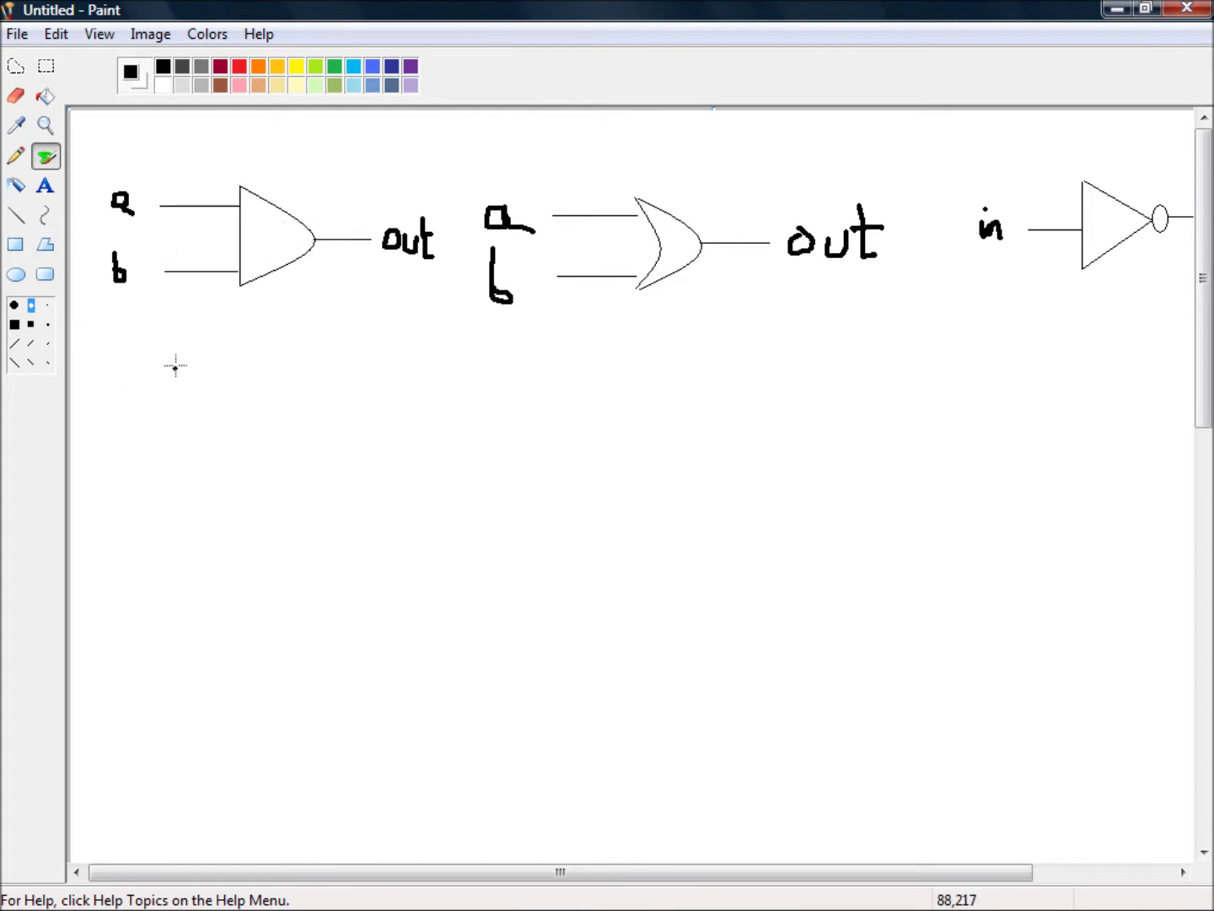
# Draw the three wire segments of the switch line and the left input arrow.
pyautogui.click(15, 217)
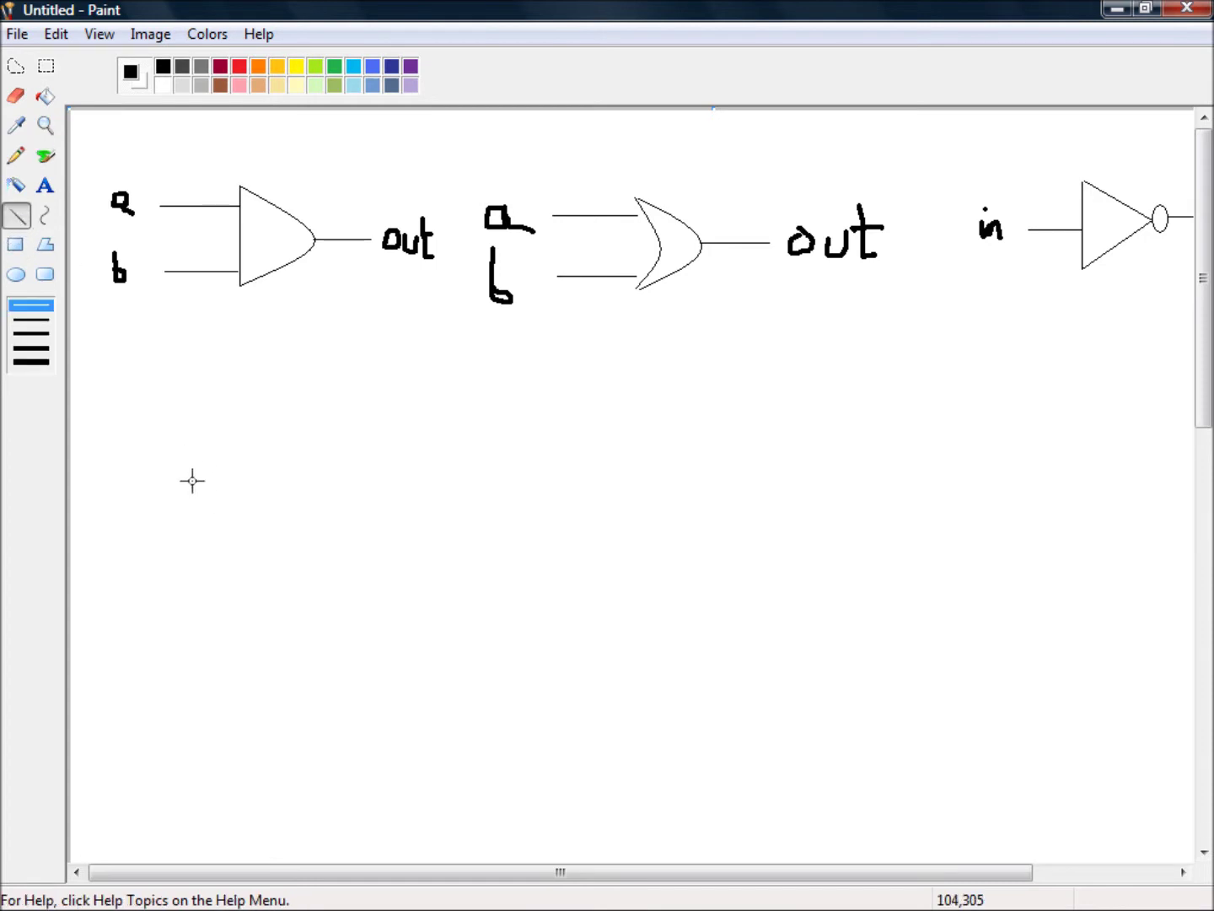
pyautogui.moveTo(160, 492); pyautogui.dragTo(333, 497)
pyautogui.moveTo(409, 500)
pyautogui.mouseDown()
pyautogui.moveTo(485, 502)
pyautogui.moveTo(509, 475)
pyautogui.moveTo(512, 496)
pyautogui.moveTo(553, 495)
pyautogui.mouseUp()
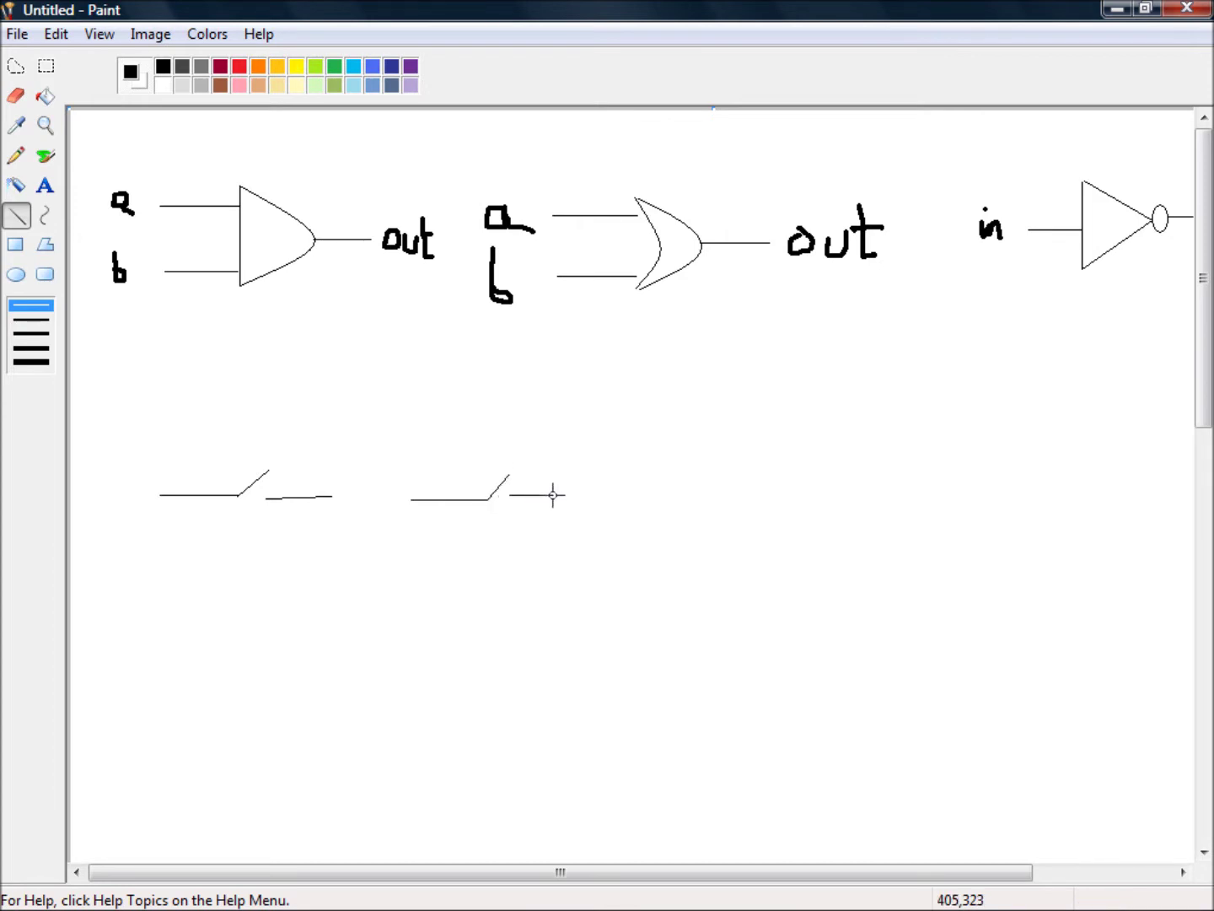
pyautogui.moveTo(333, 497); pyautogui.dragTo(410, 498)
pyautogui.moveTo(96, 494)
pyautogui.mouseDown()
pyautogui.moveTo(120, 494)
pyautogui.moveTo(119, 508)
pyautogui.mouseUp()
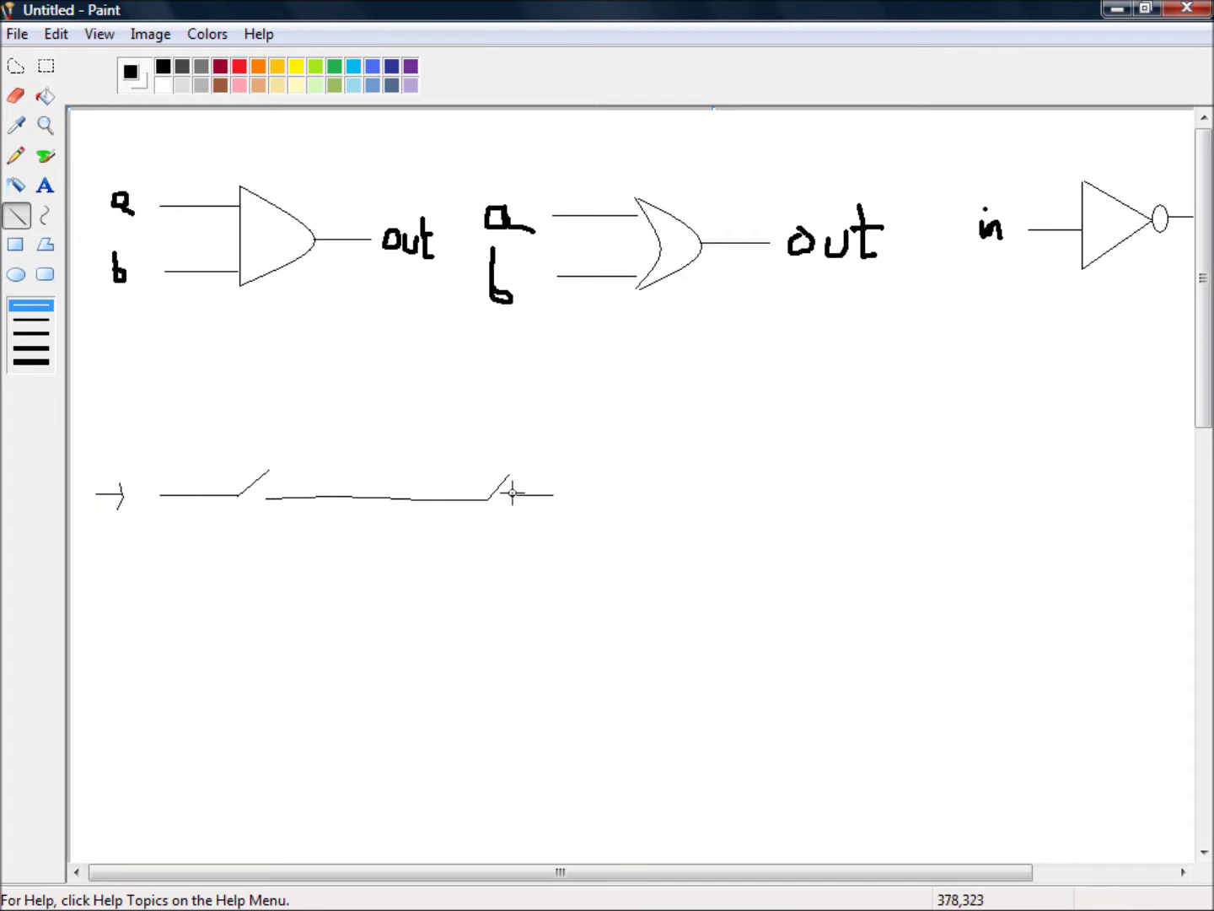
# Draw the right output arrow, then erase and redraw its arrowhead.
pyautogui.moveTo(581, 496)
pyautogui.mouseDown()
pyautogui.moveTo(600, 506)
pyautogui.moveTo(605, 477)
pyautogui.mouseUp()
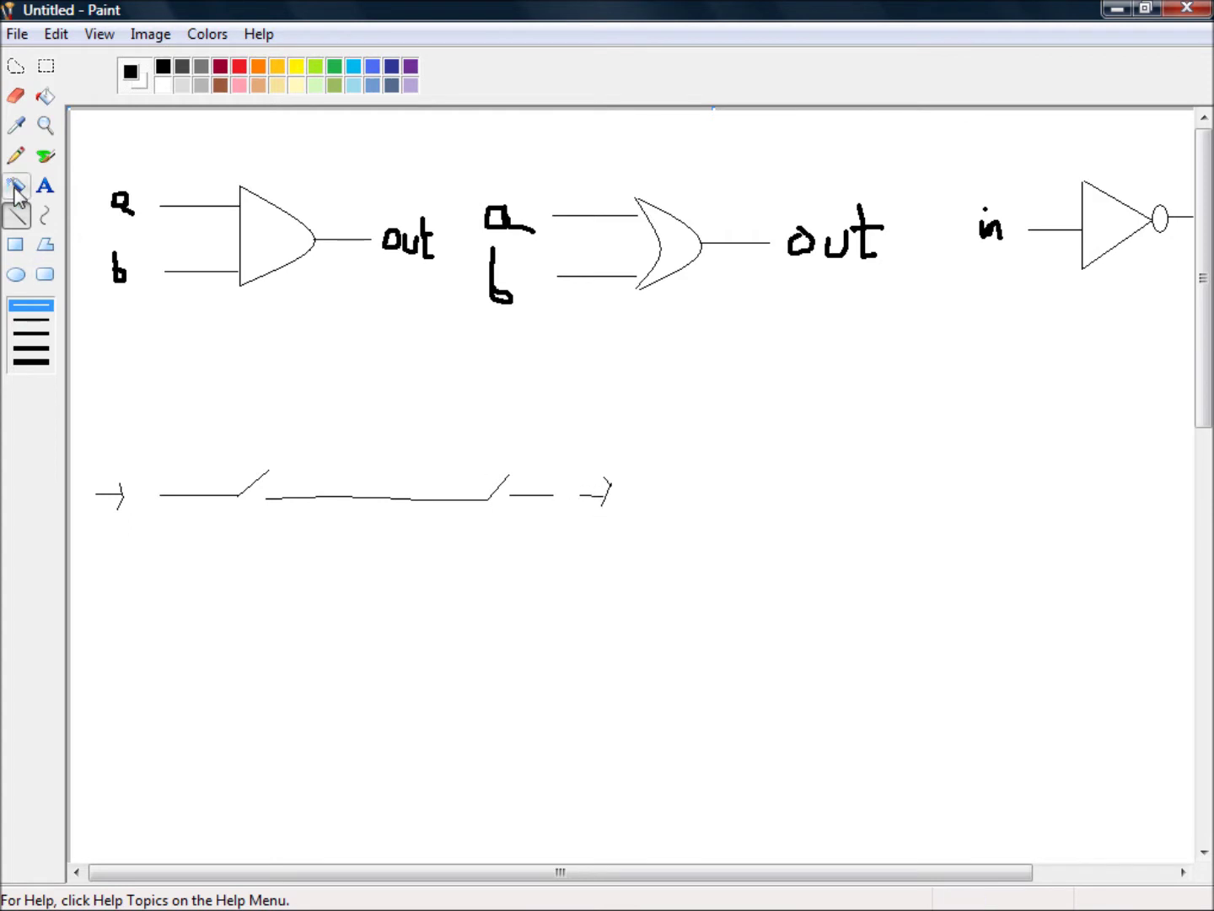
pyautogui.click(15, 96)
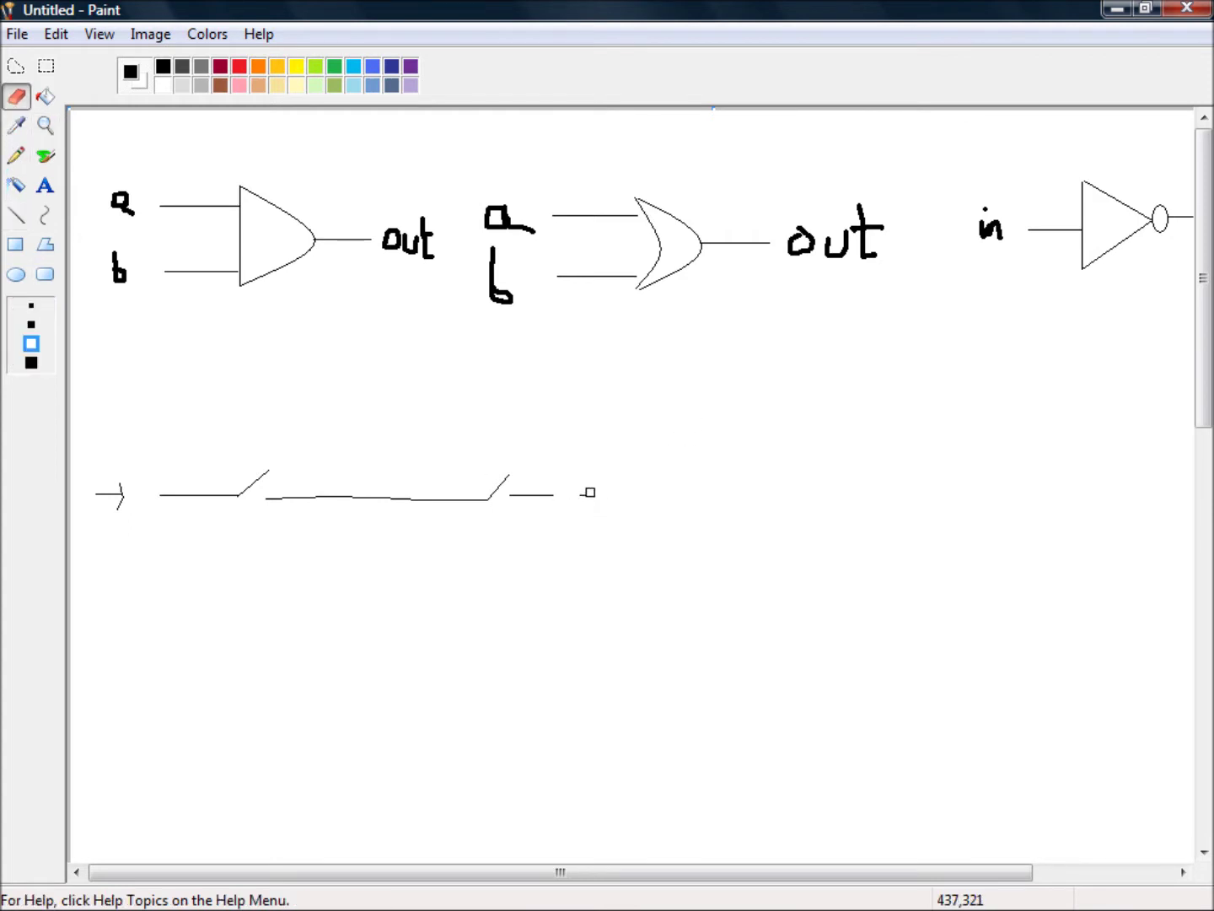
pyautogui.click(16, 215)
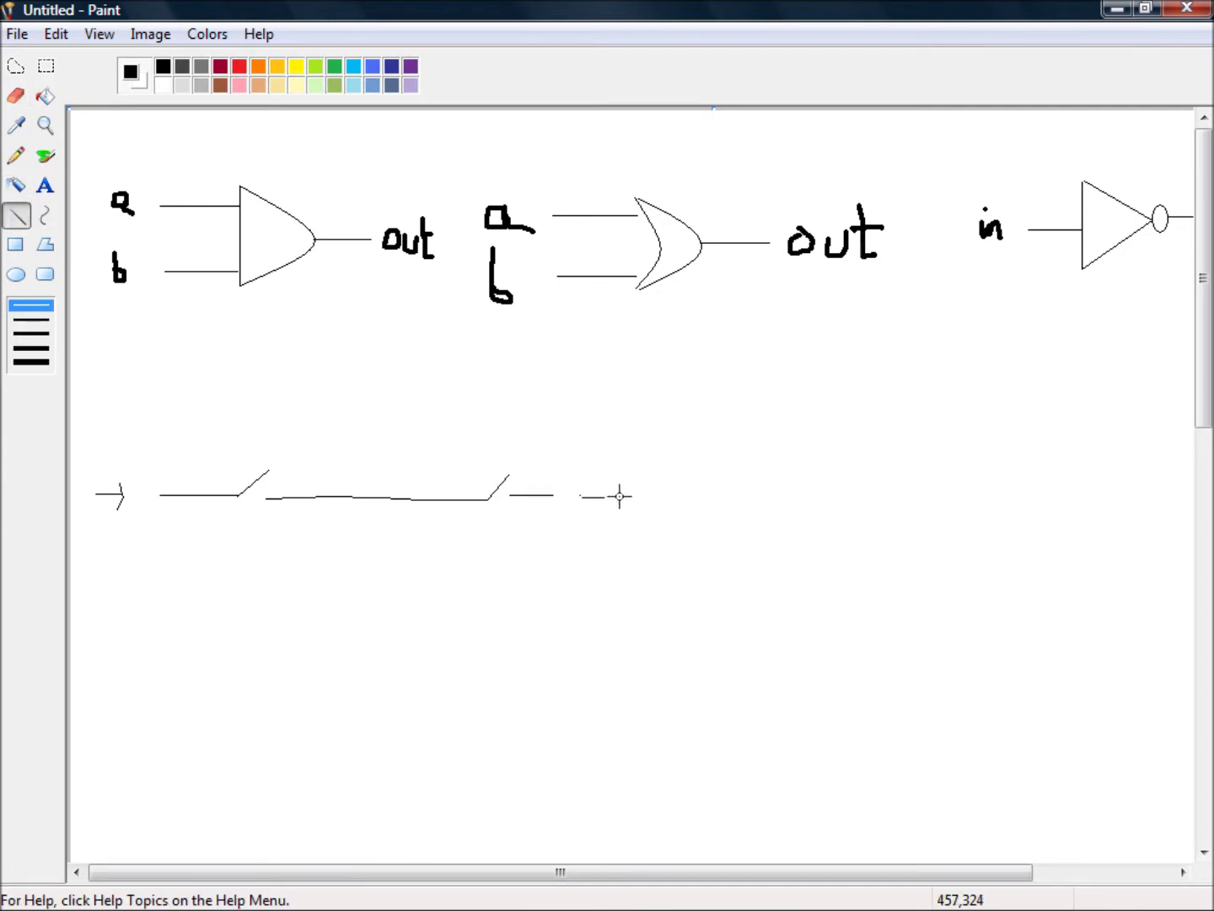
pyautogui.moveTo(602, 496)
pyautogui.mouseDown()
pyautogui.moveTo(590, 487)
pyautogui.moveTo(600, 510)
pyautogui.mouseUp()
pyautogui.click(16, 95)
# Copy the left input arrow and paste it over the right end of the switch line.
pyautogui.click(47, 66)
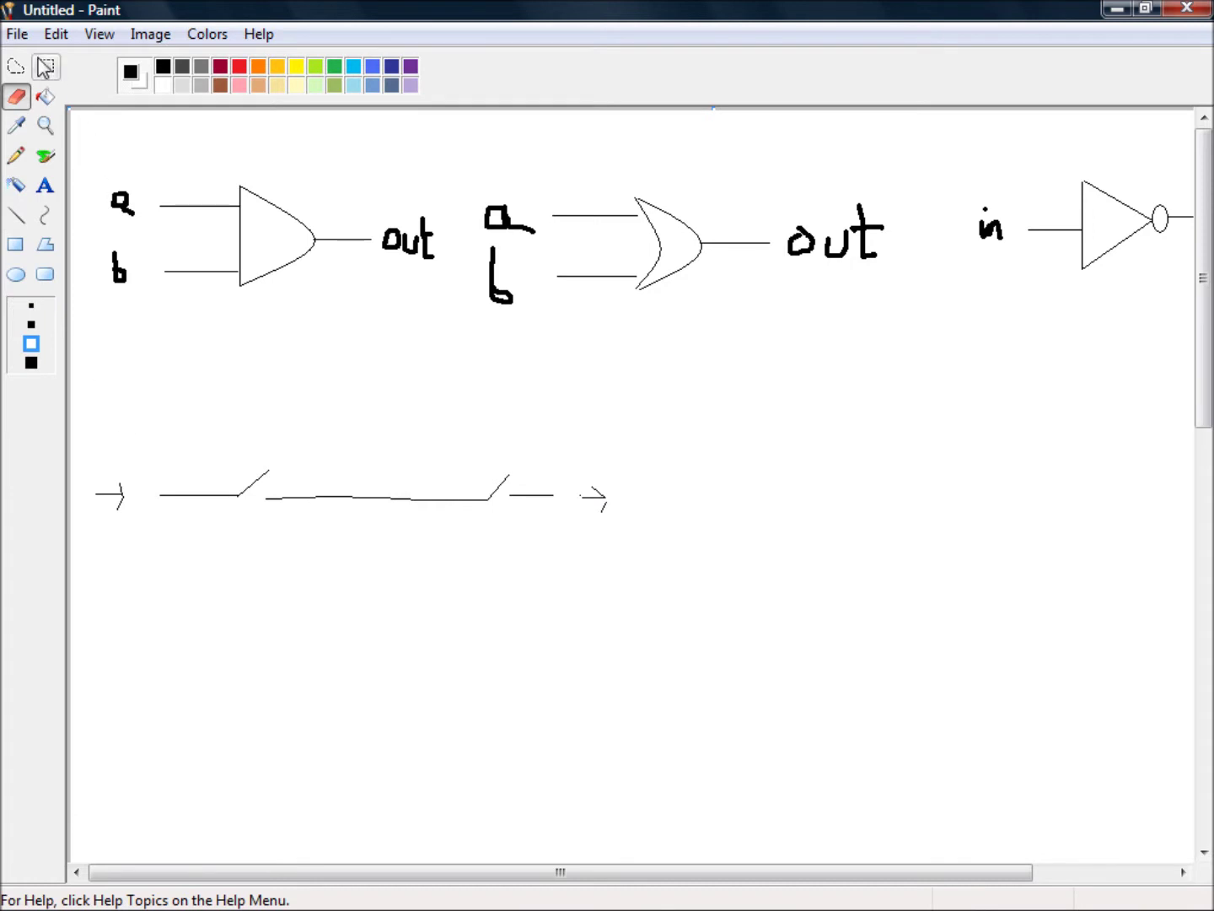
pyautogui.moveTo(83, 451); pyautogui.dragTo(142, 527)
pyautogui.rightClick(118, 505)
pyautogui.click(150, 553)
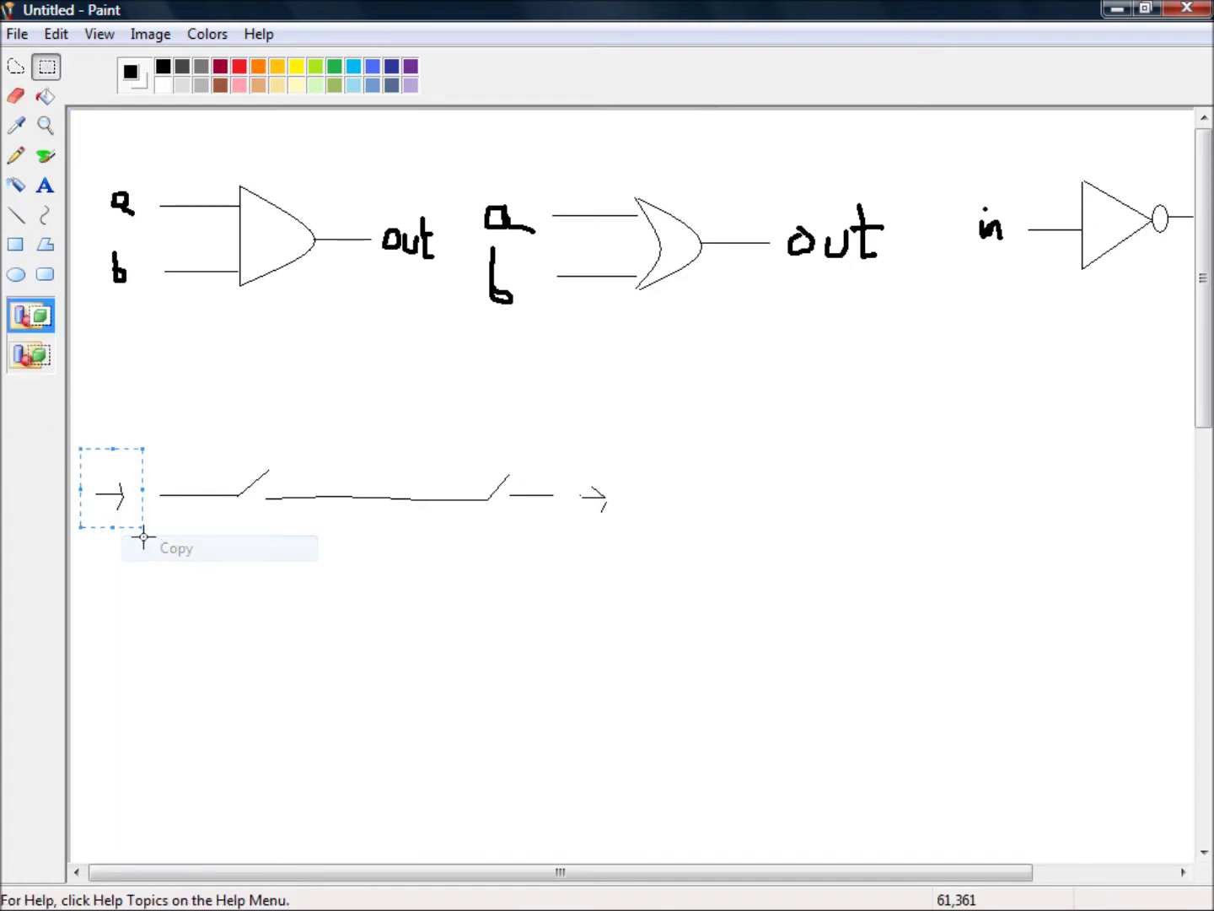
pyautogui.rightClick(140, 467)
pyautogui.click(181, 535)
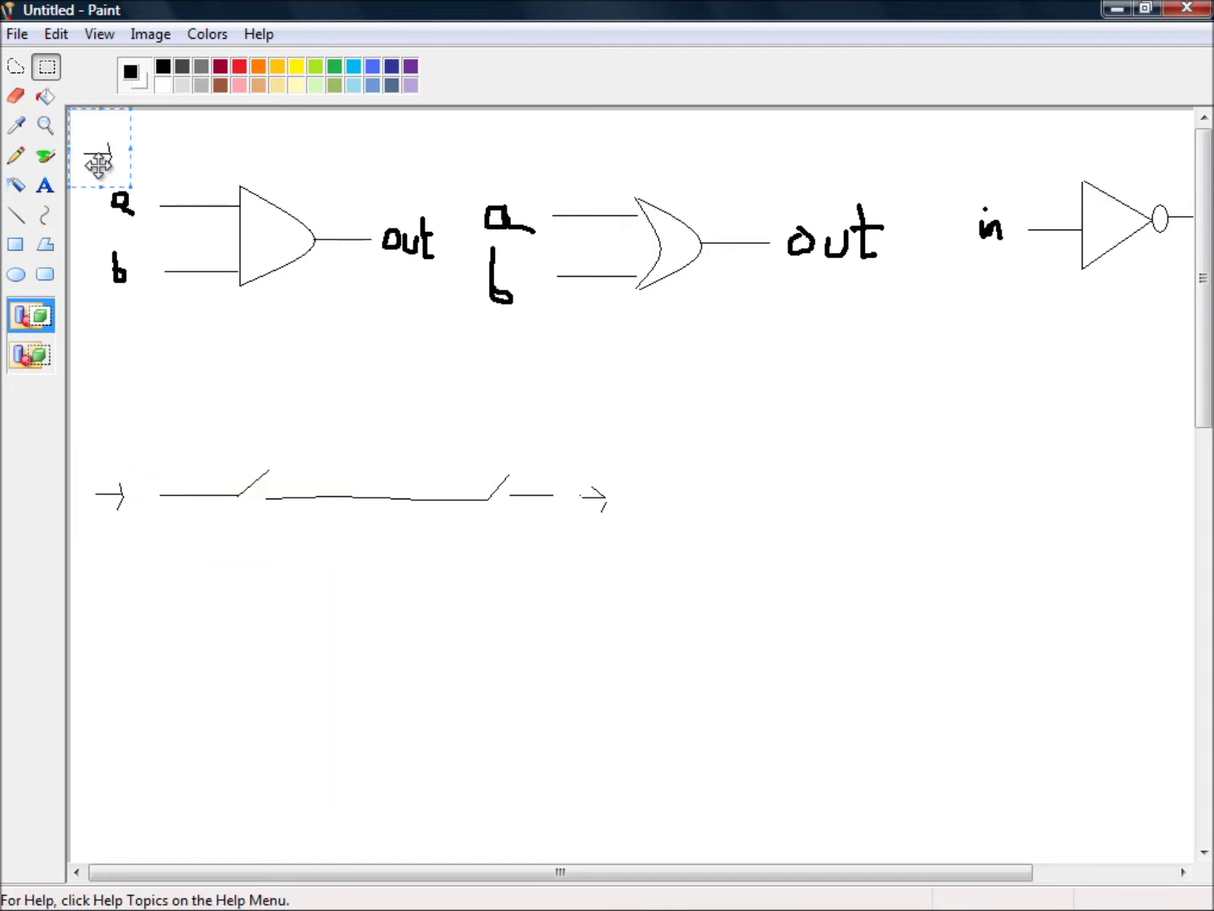
pyautogui.moveTo(100, 157); pyautogui.dragTo(602, 499)
pyautogui.click(548, 613)
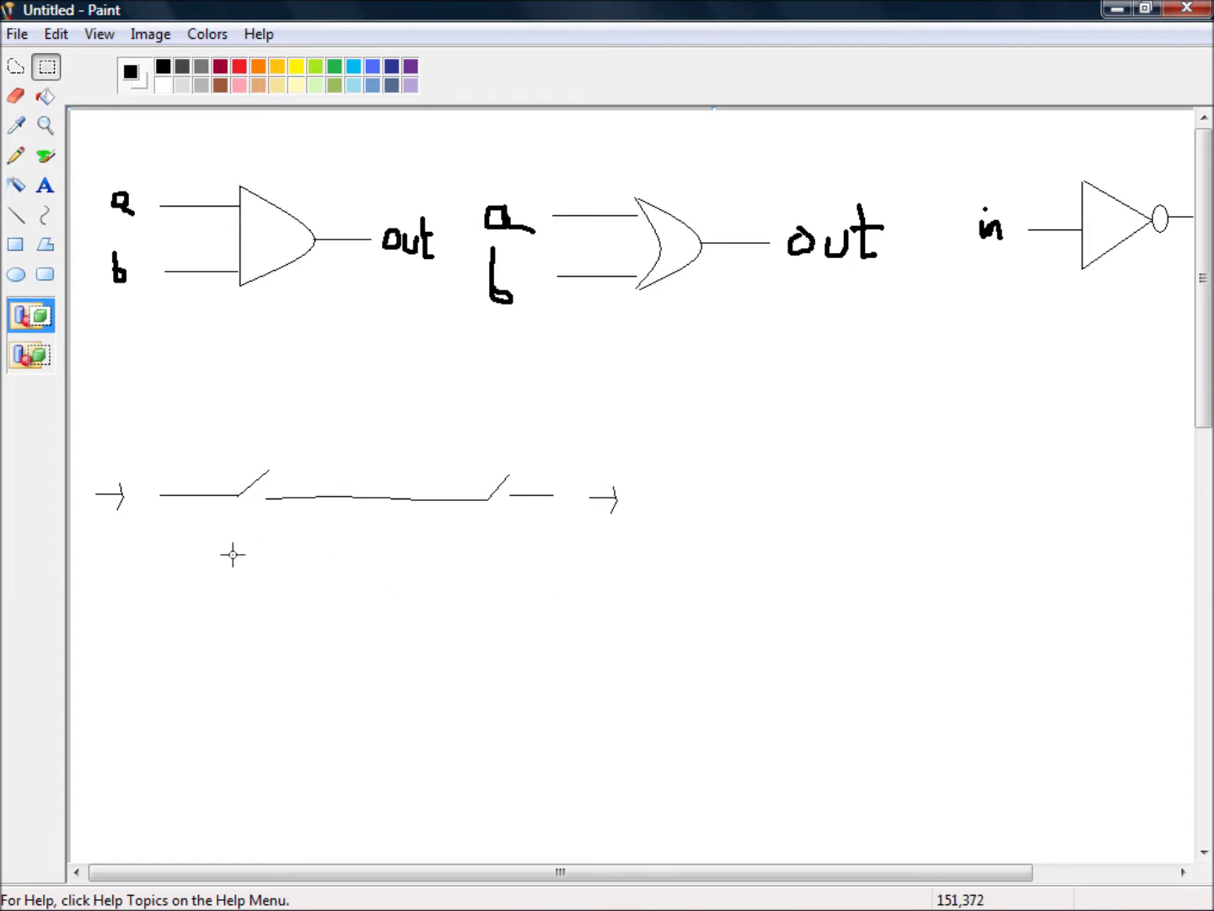
pyautogui.scroll(-3, 230, 553)
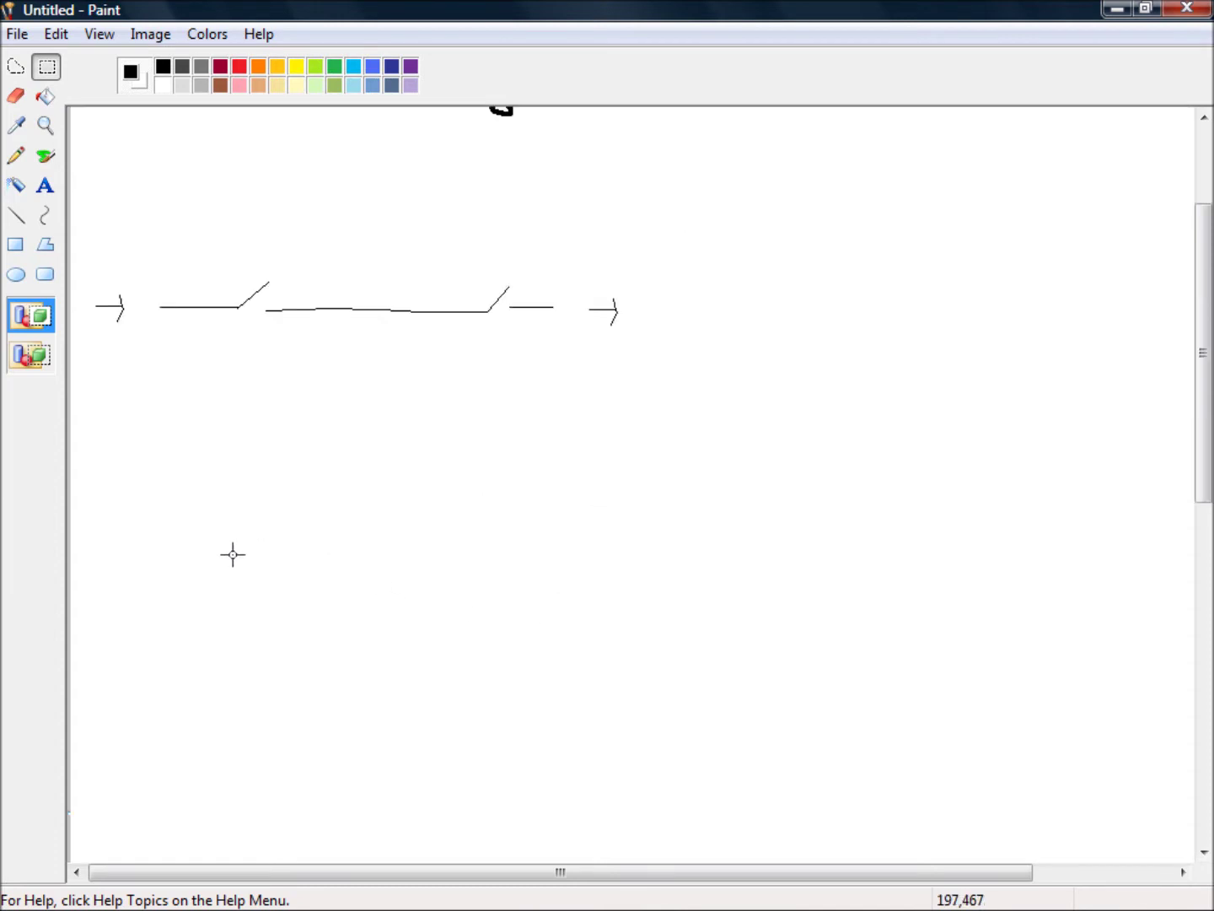
# Draw the upper horizontal rail and handwrite the +5V label at its right end.
pyautogui.click(46, 157)
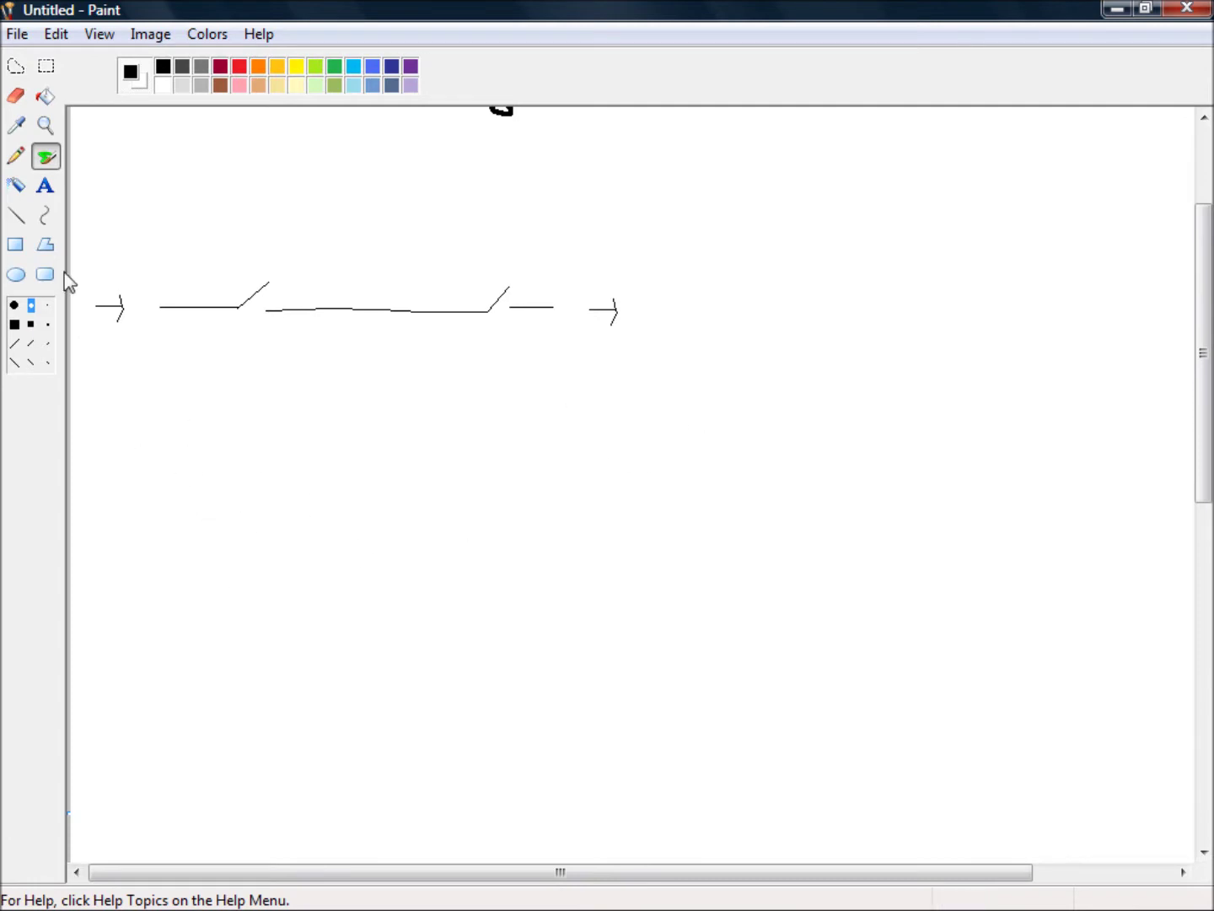
pyautogui.click(17, 215)
pyautogui.scroll(-3, 299, 535)
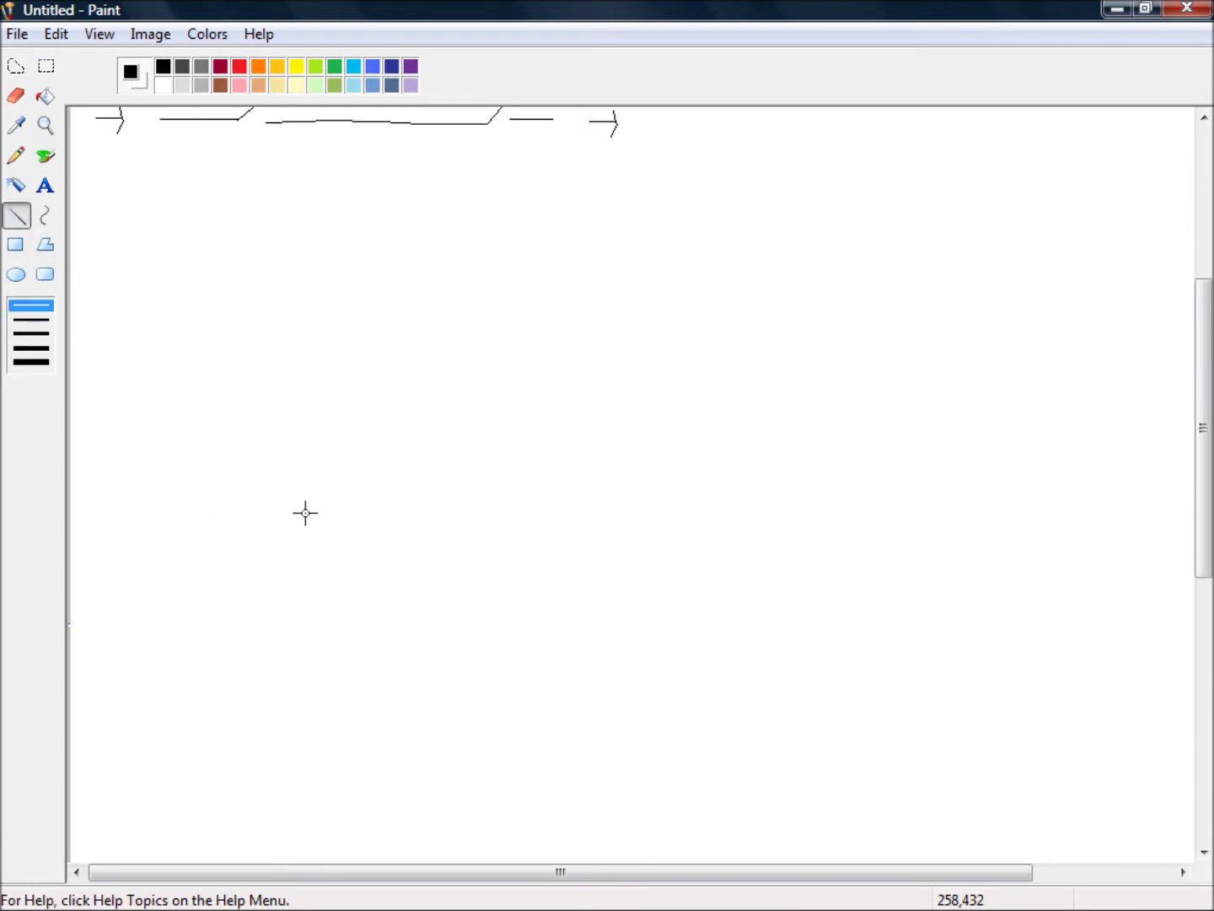
pyautogui.moveTo(184, 339); pyautogui.dragTo(599, 339)
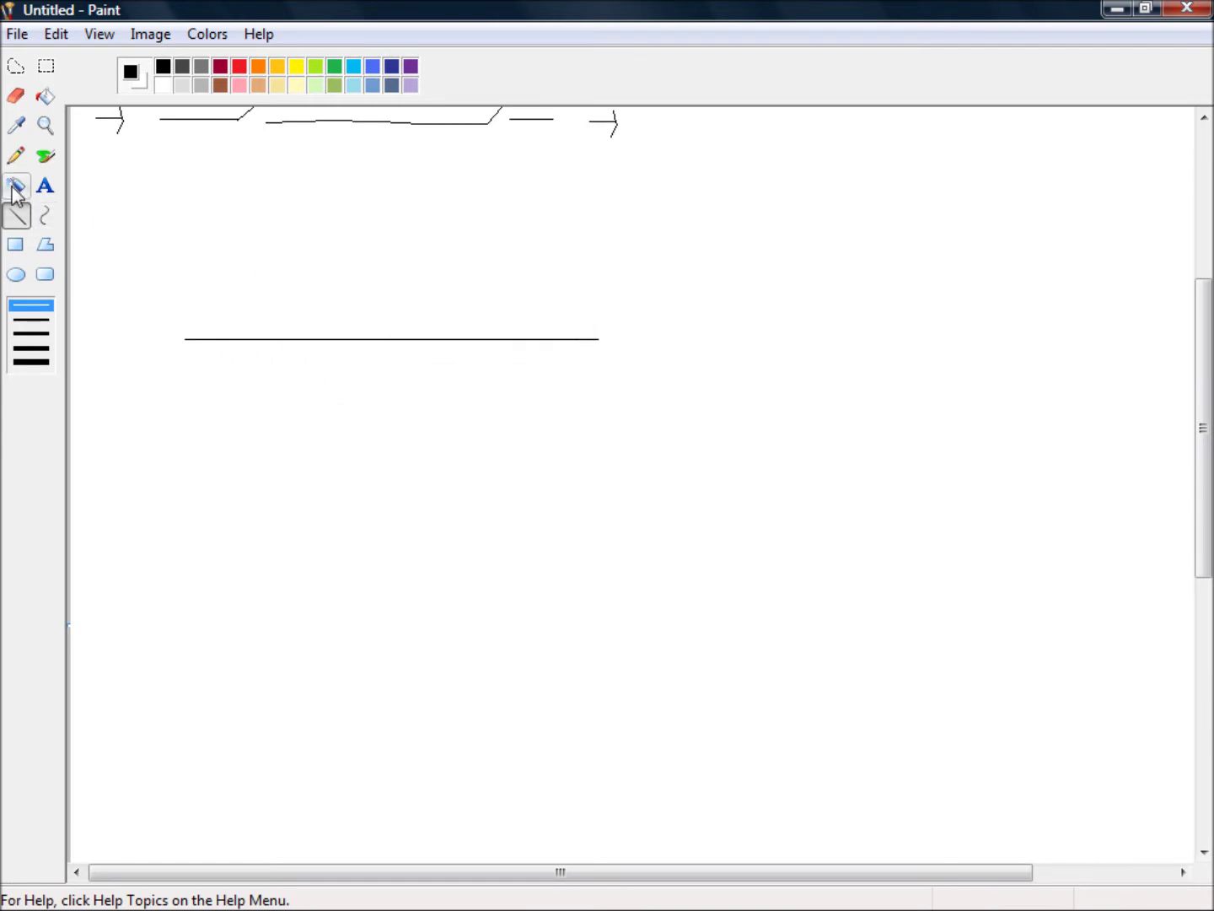
pyautogui.click(46, 156)
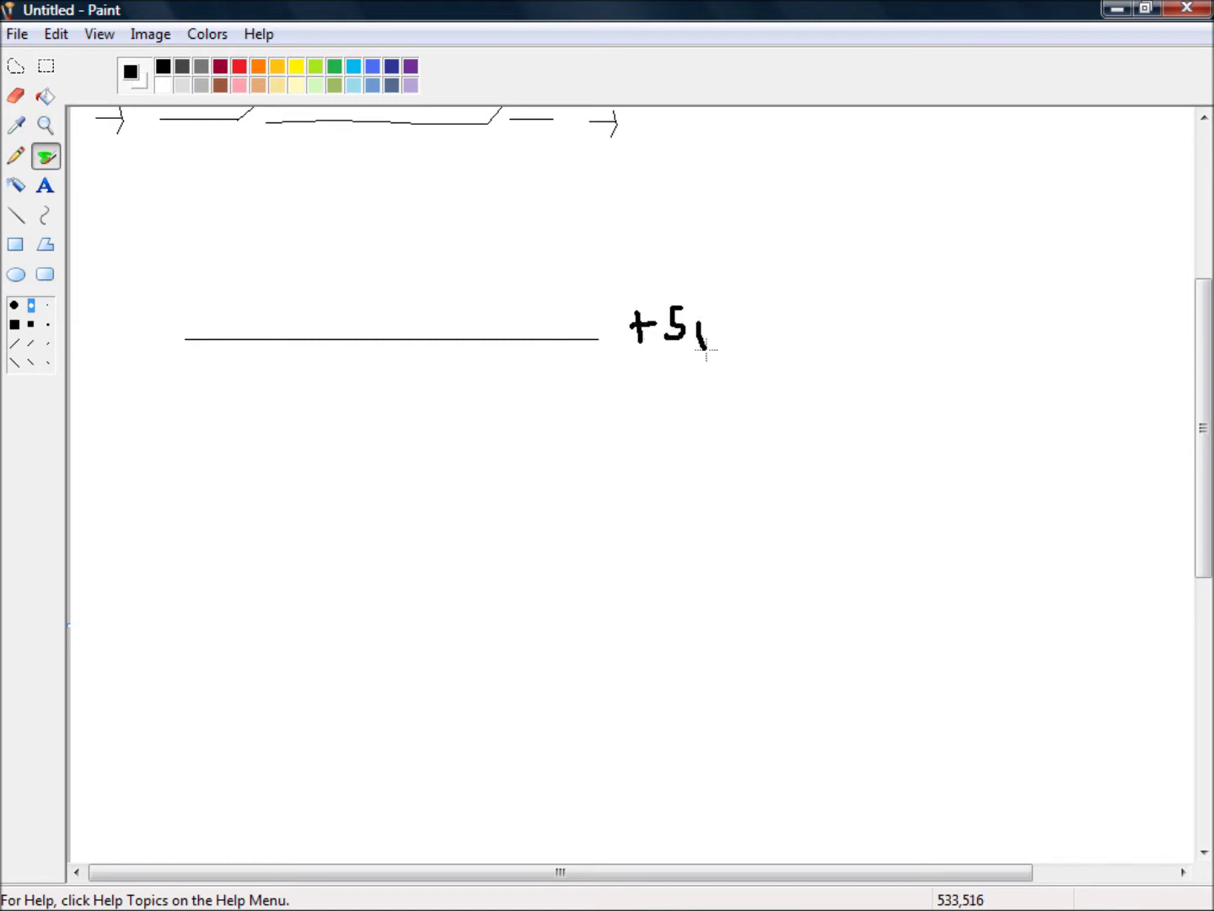
pyautogui.moveTo(706, 349); pyautogui.dragTo(711, 316)
# Draw the 0V rail line across the bottom of the page.
pyautogui.click(16, 216)
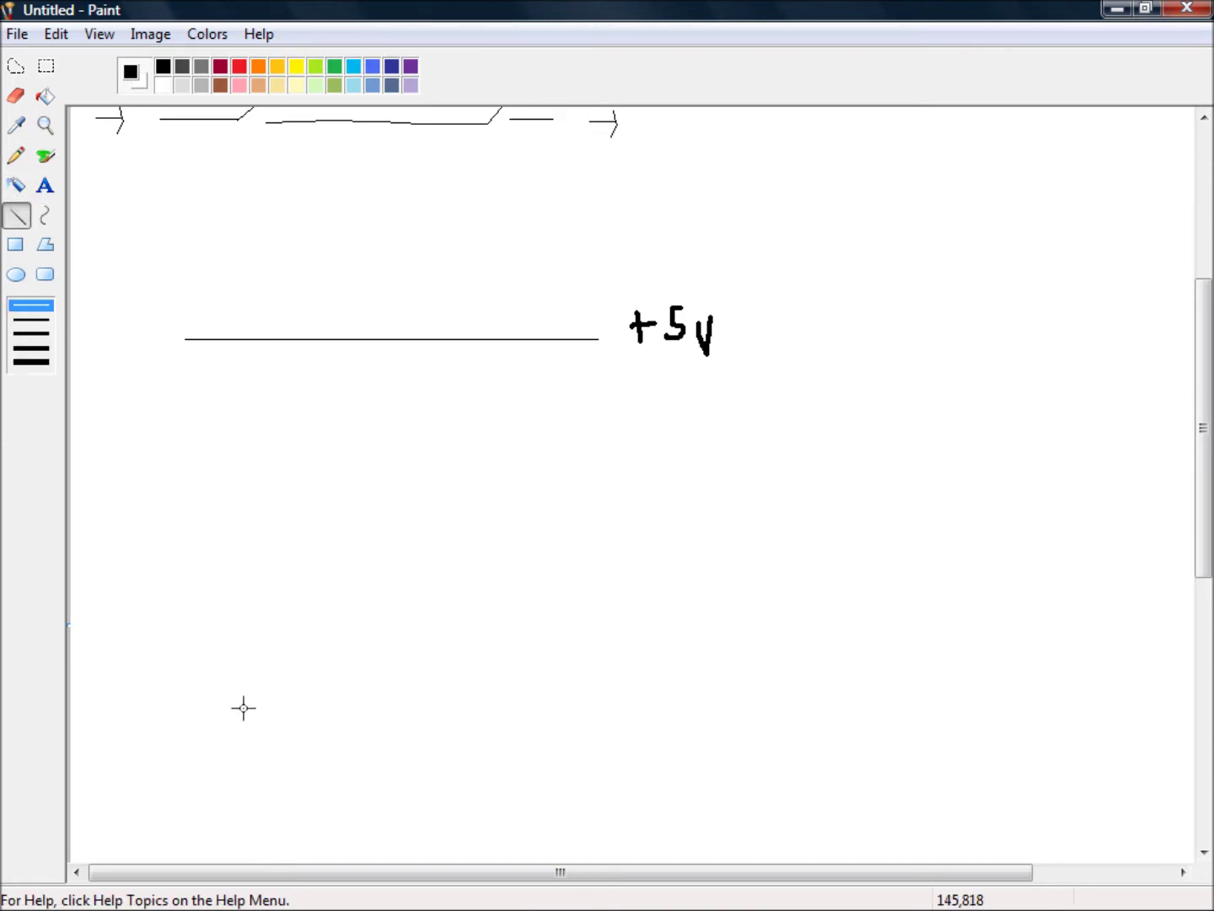
pyautogui.moveTo(193, 774)
pyautogui.mouseDown()
pyautogui.moveTo(664, 775)
pyautogui.moveTo(654, 772)
pyautogui.mouseUp()
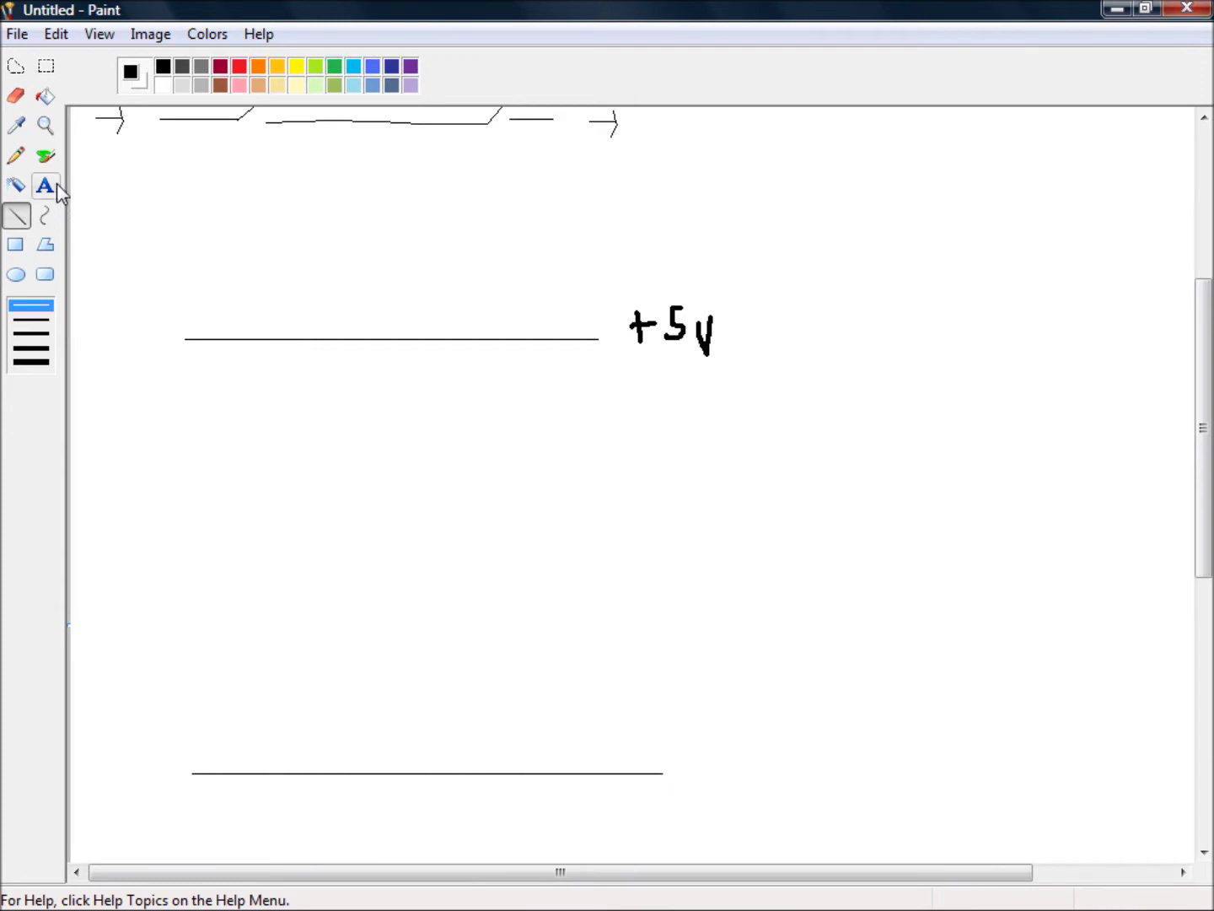
pyautogui.click(49, 155)
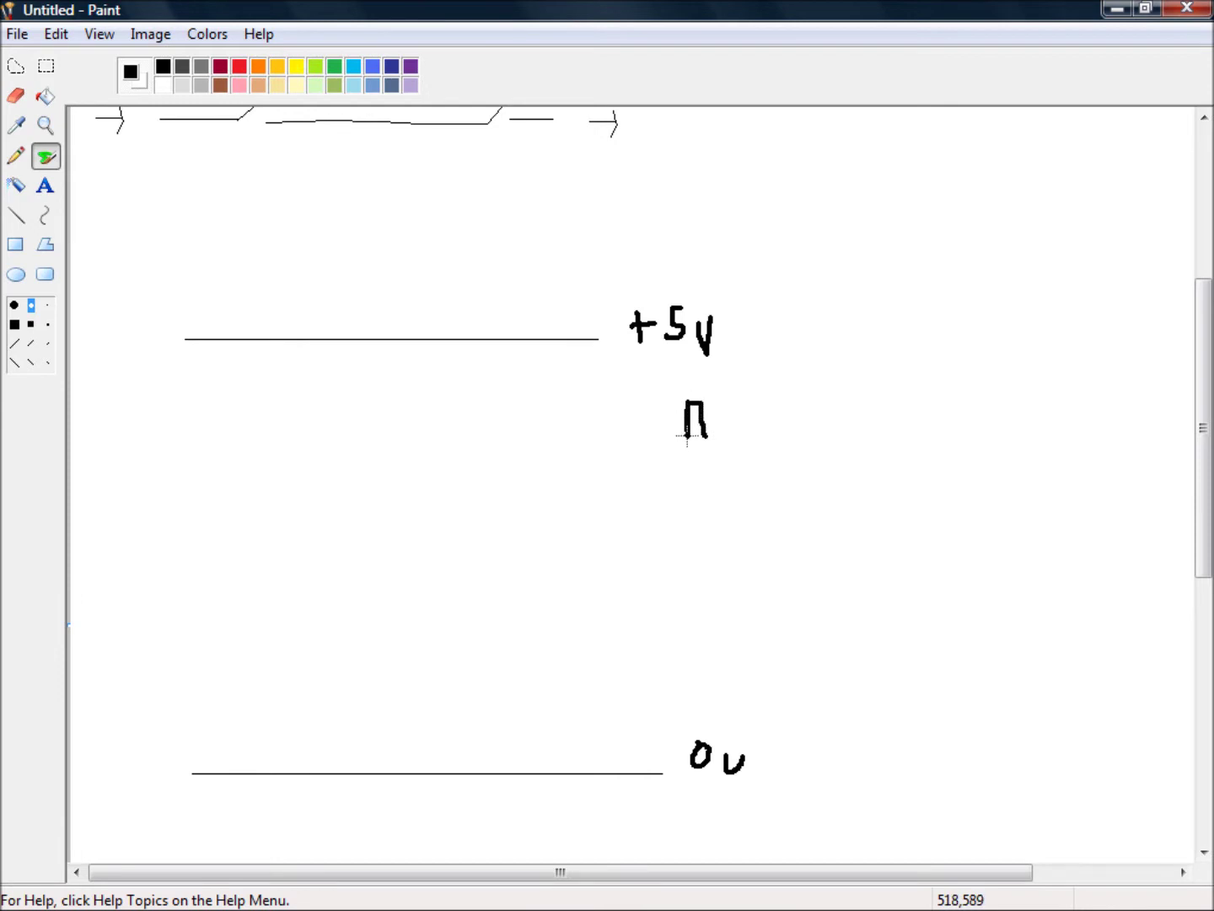
# Finish the tall component outline and wire it from the +5V rail end down to the 0V rail.
pyautogui.moveTo(673, 437); pyautogui.dragTo(673, 477)
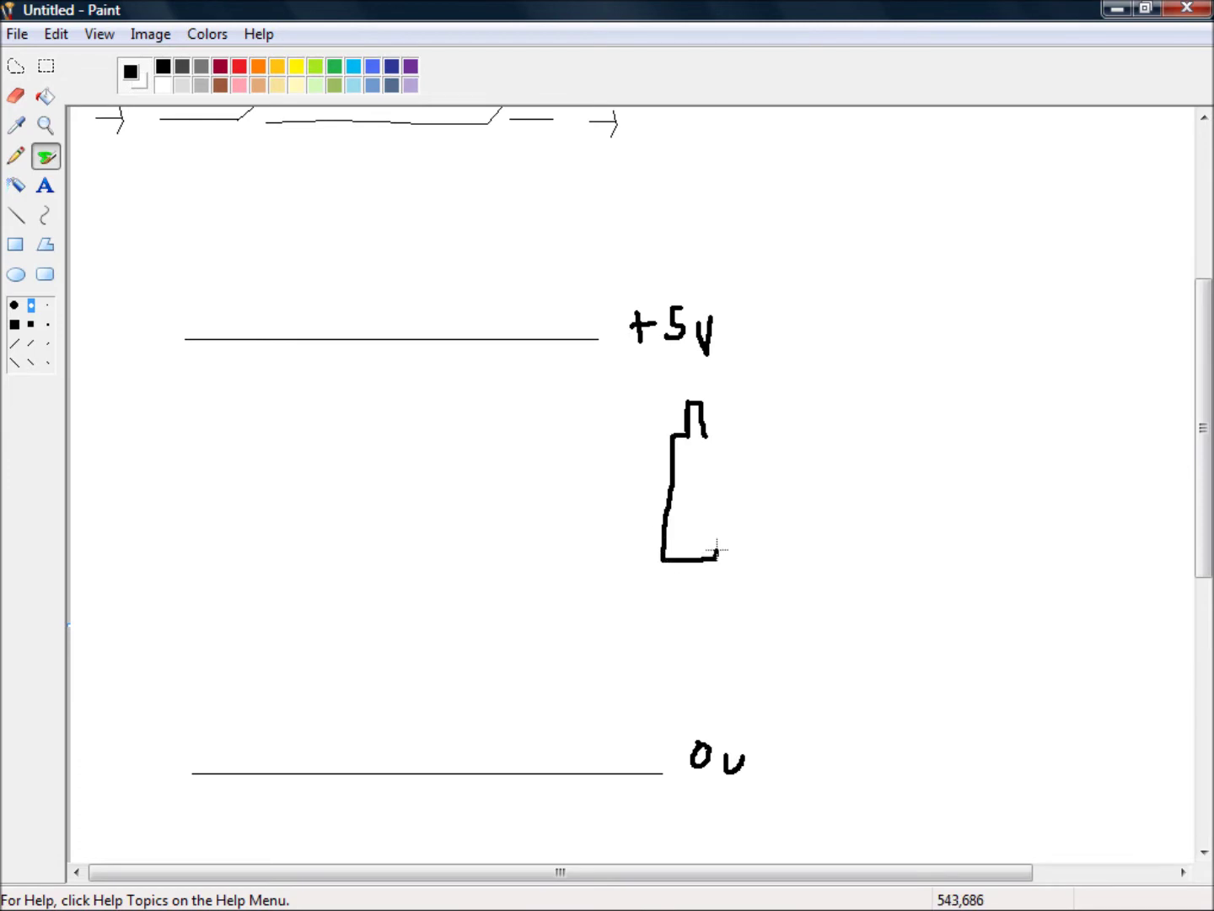
pyautogui.moveTo(717, 550); pyautogui.dragTo(720, 497)
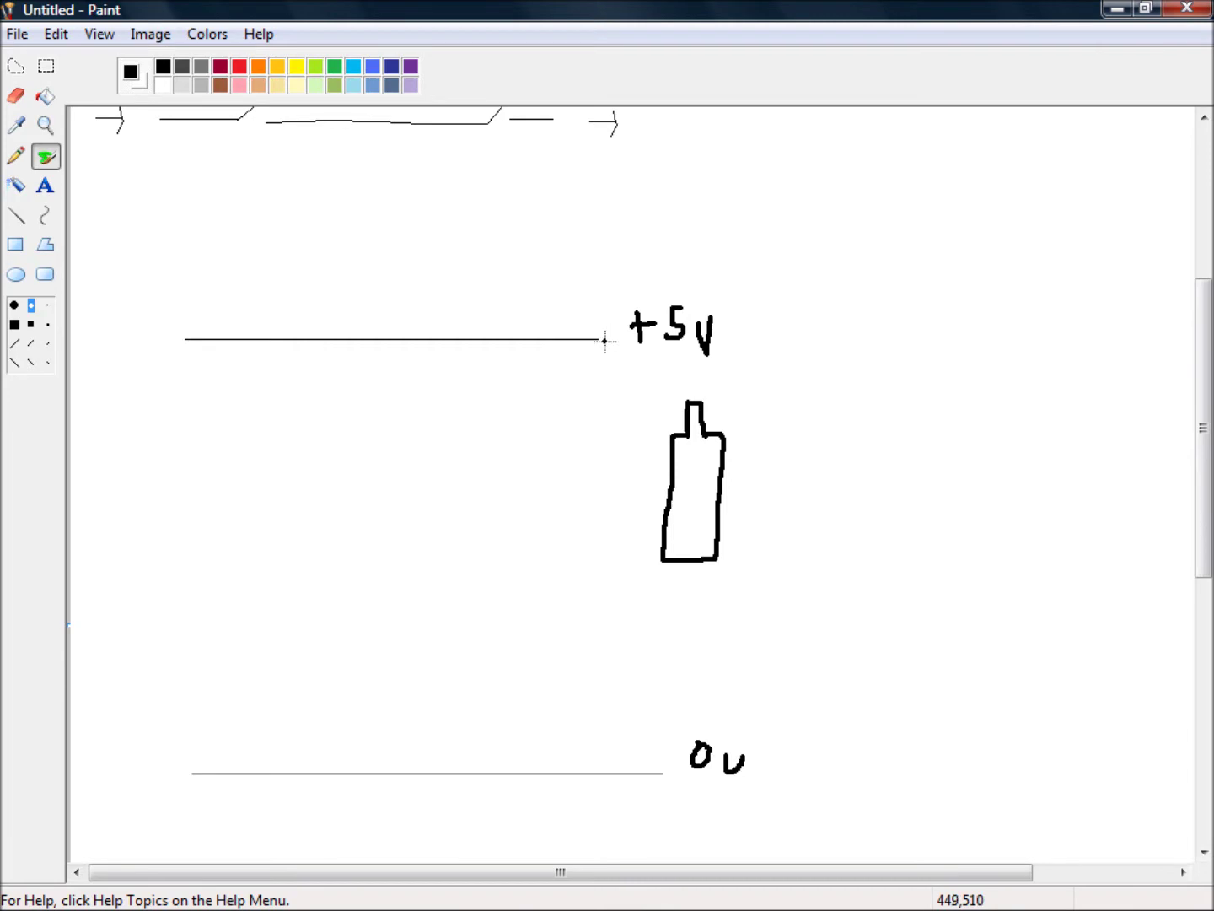
pyautogui.moveTo(611, 341); pyautogui.dragTo(676, 379)
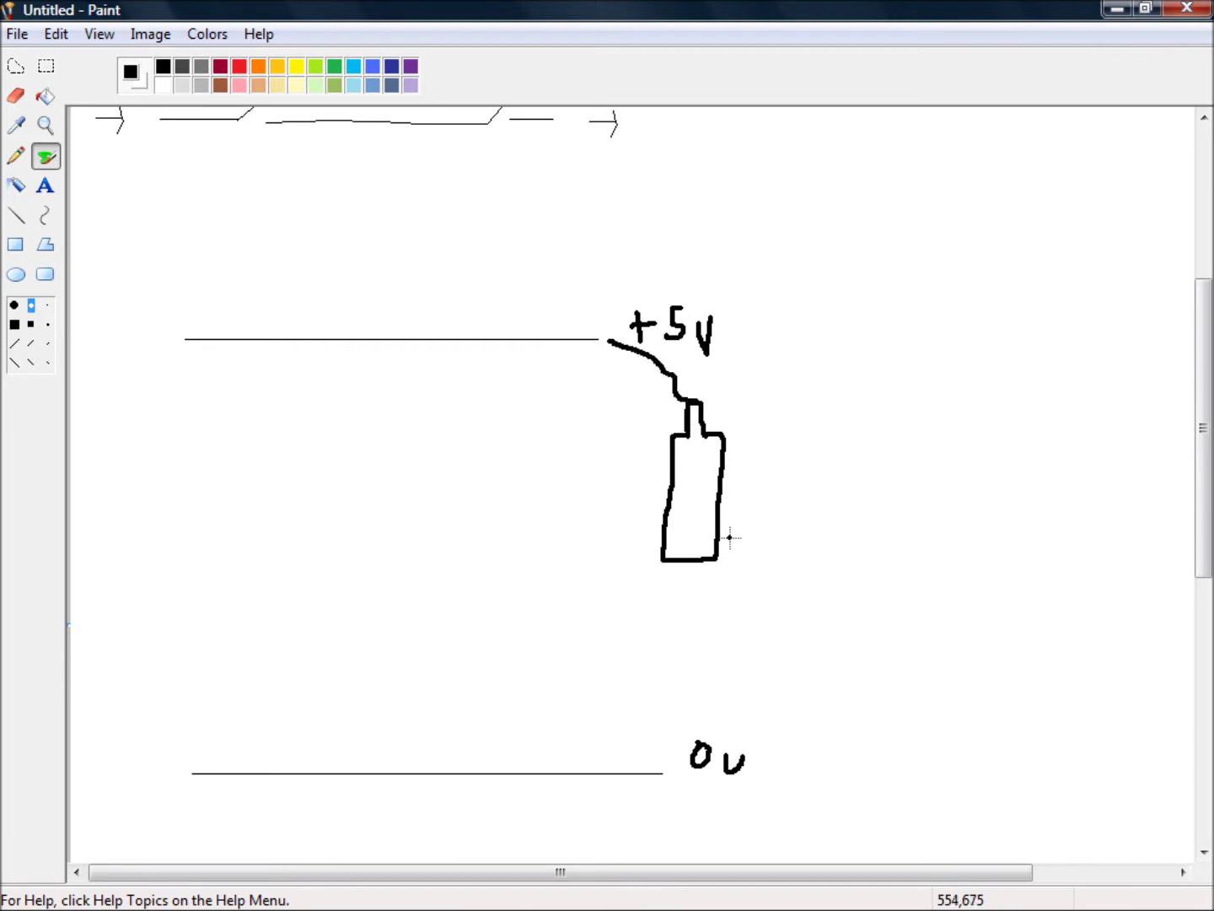
pyautogui.moveTo(707, 580)
pyautogui.mouseDown()
pyautogui.moveTo(701, 683)
pyautogui.moveTo(667, 769)
pyautogui.mouseUp()
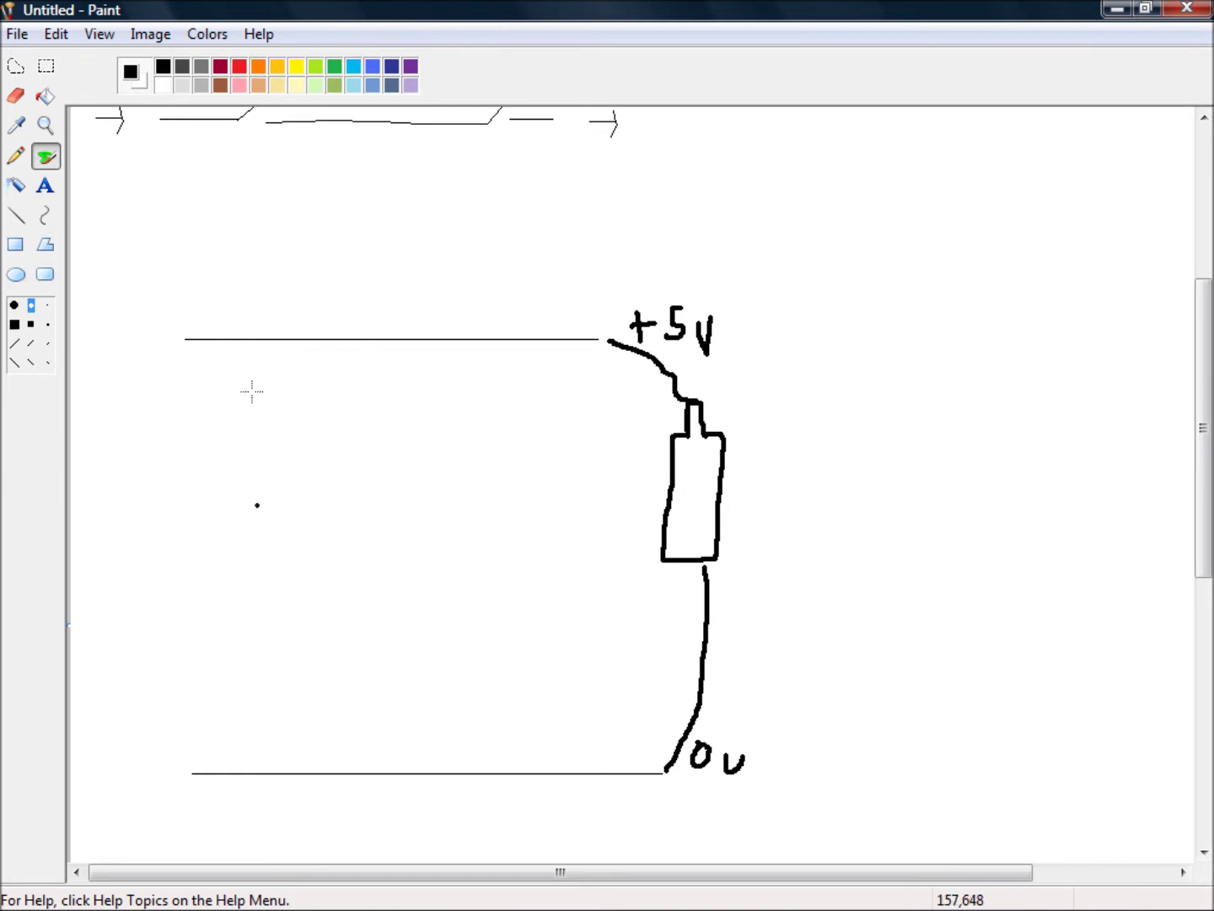
pyautogui.click(17, 215)
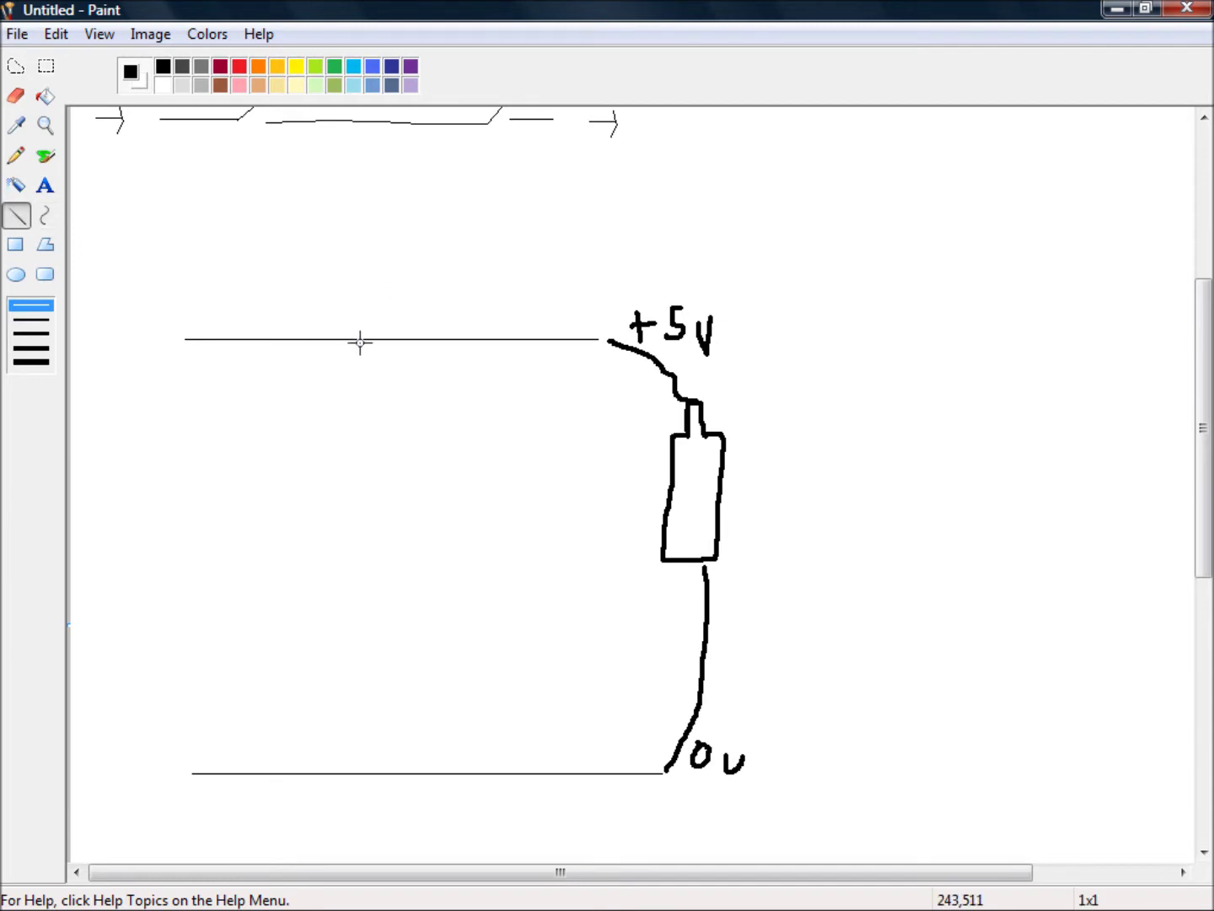
# Draw a vertical wire down from the +5V rail into a small oval, running the wire through it.
pyautogui.moveTo(360, 341)
pyautogui.mouseDown()
pyautogui.moveTo(356, 401)
pyautogui.moveTo(380, 429)
pyautogui.moveTo(360, 456)
pyautogui.moveTo(360, 510)
pyautogui.moveTo(377, 524)
pyautogui.moveTo(360, 553)
pyautogui.moveTo(360, 596)
pyautogui.mouseUp()
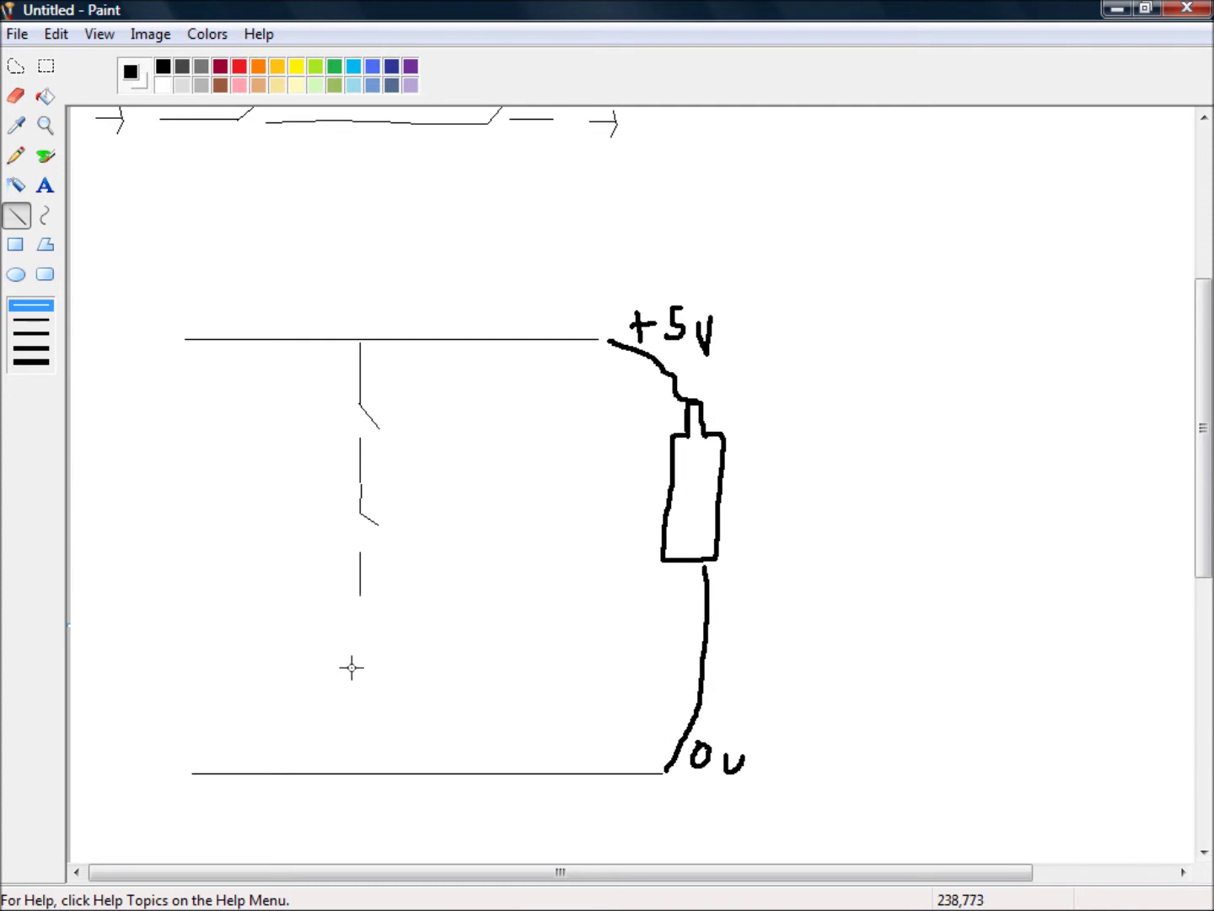
pyautogui.click(22, 276)
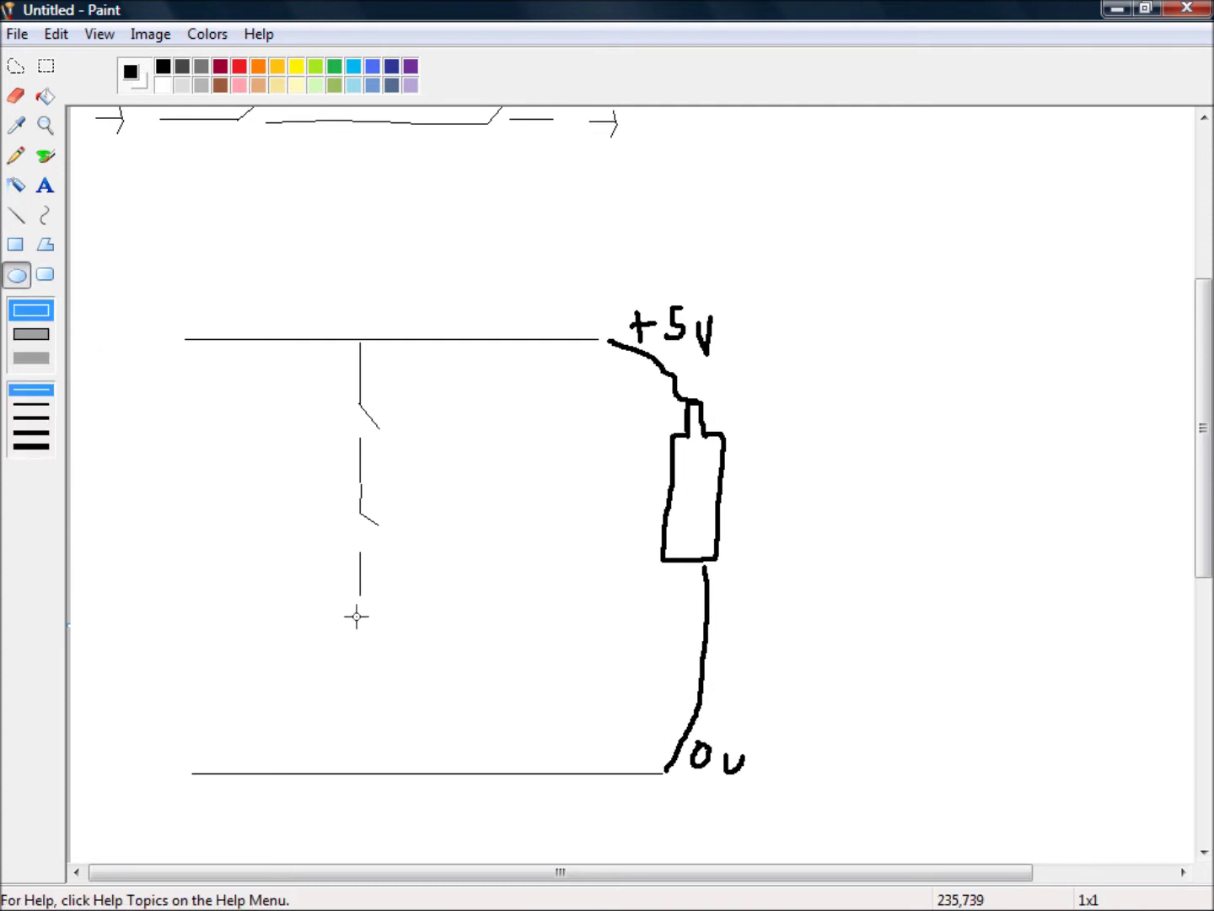
pyautogui.moveTo(350, 613); pyautogui.dragTo(378, 658)
pyautogui.click(17, 216)
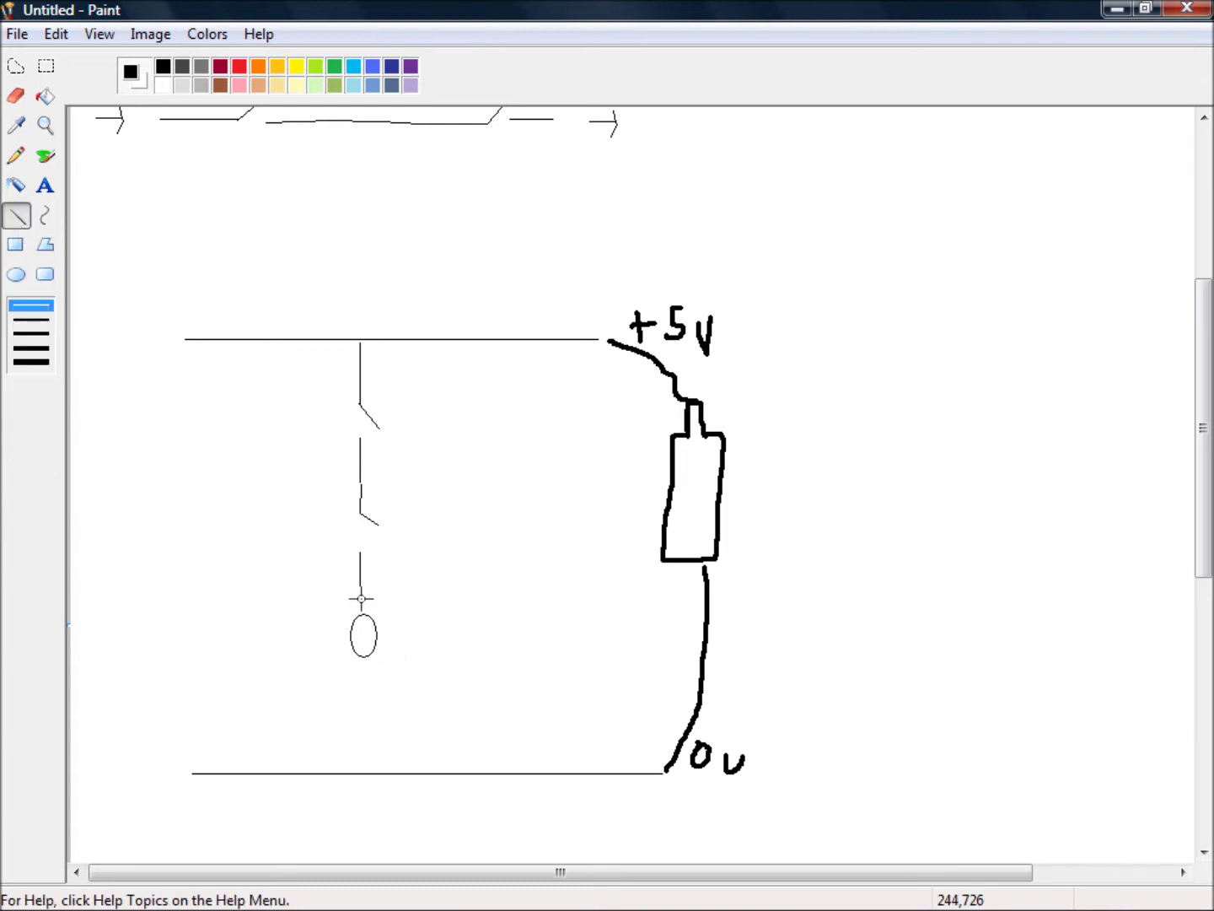
pyautogui.moveTo(361, 608); pyautogui.dragTo(361, 611)
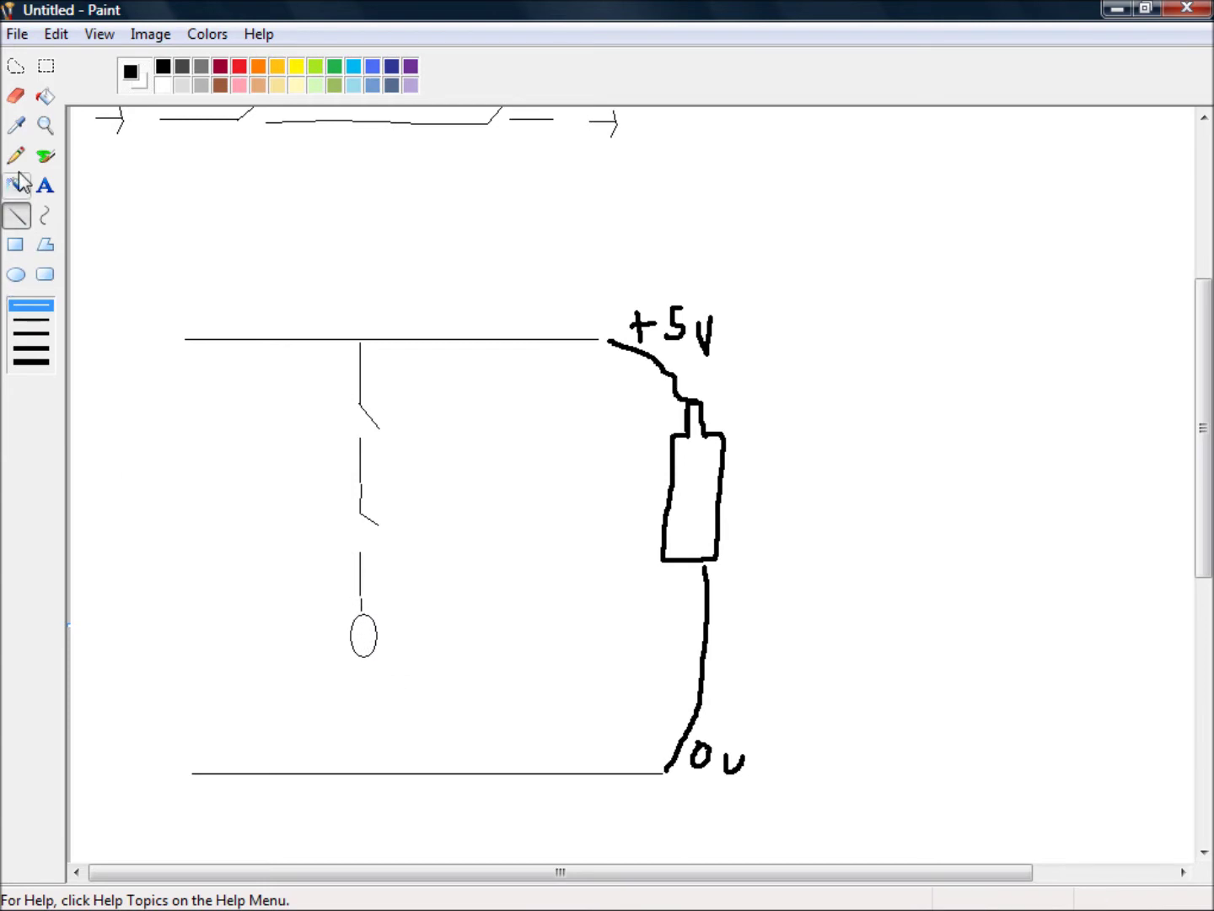
pyautogui.click(16, 95)
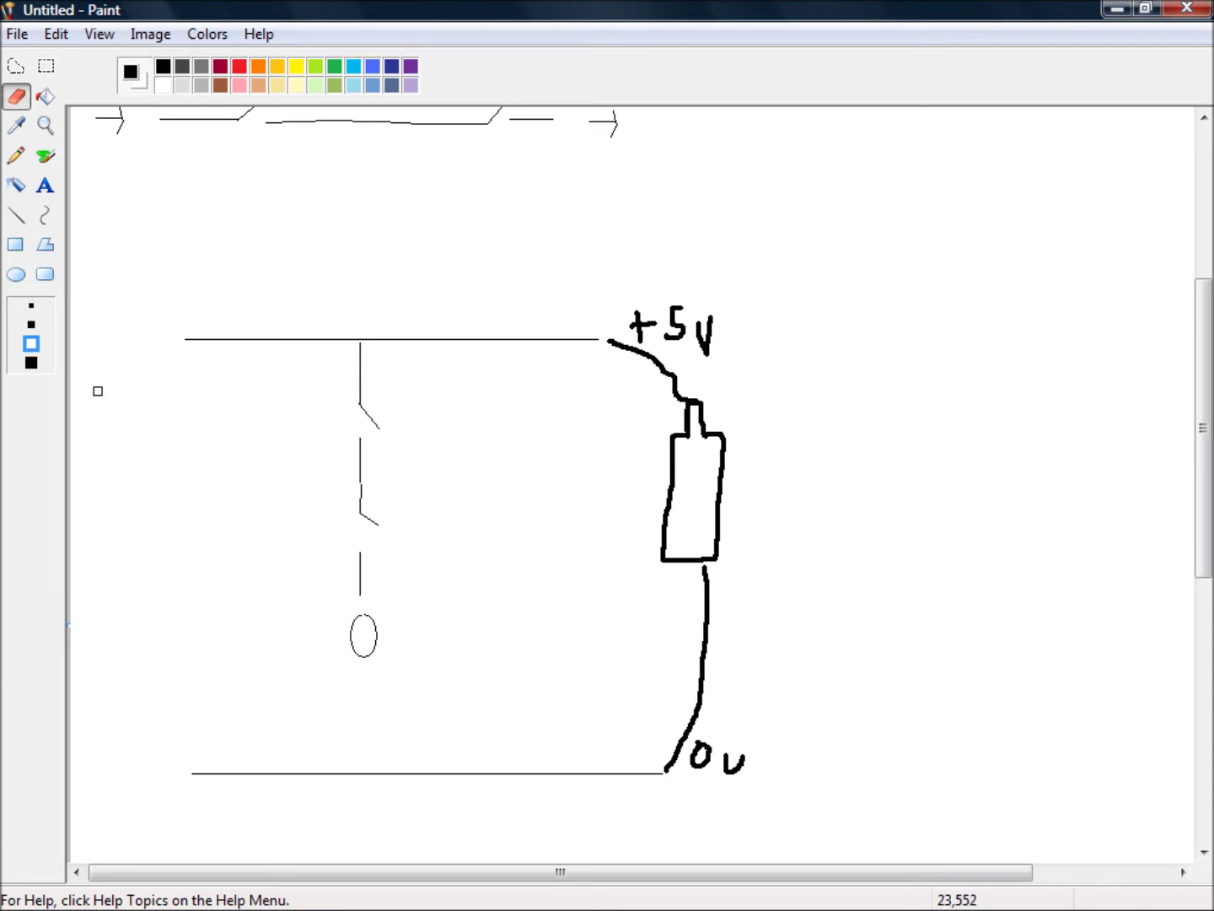
pyautogui.click(16, 216)
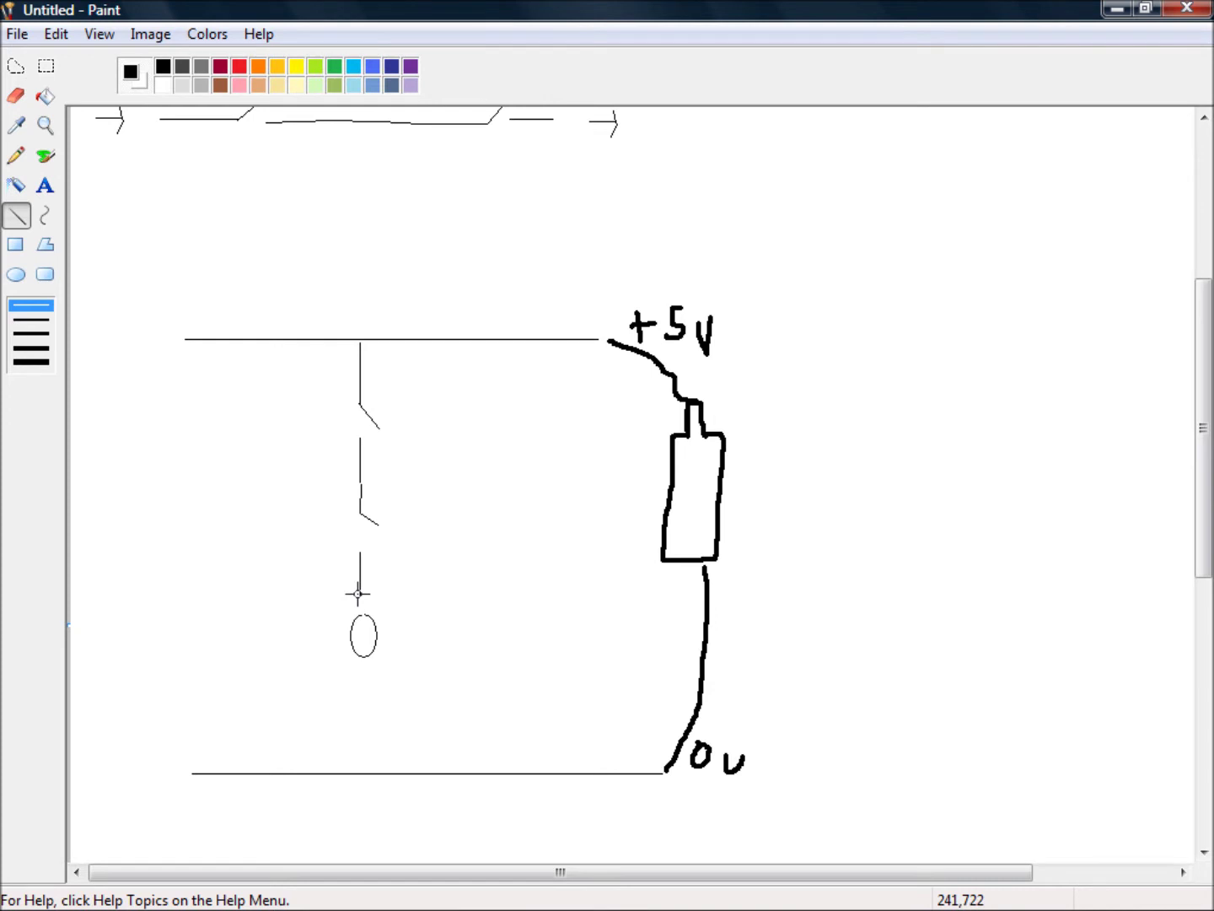
pyautogui.moveTo(360, 594); pyautogui.dragTo(361, 614)
# Connect the oval's bottom to the 0V rail and erase the diagonal switch marks on the branch.
pyautogui.moveTo(360, 658); pyautogui.dragTo(360, 774)
pyautogui.click(16, 97)
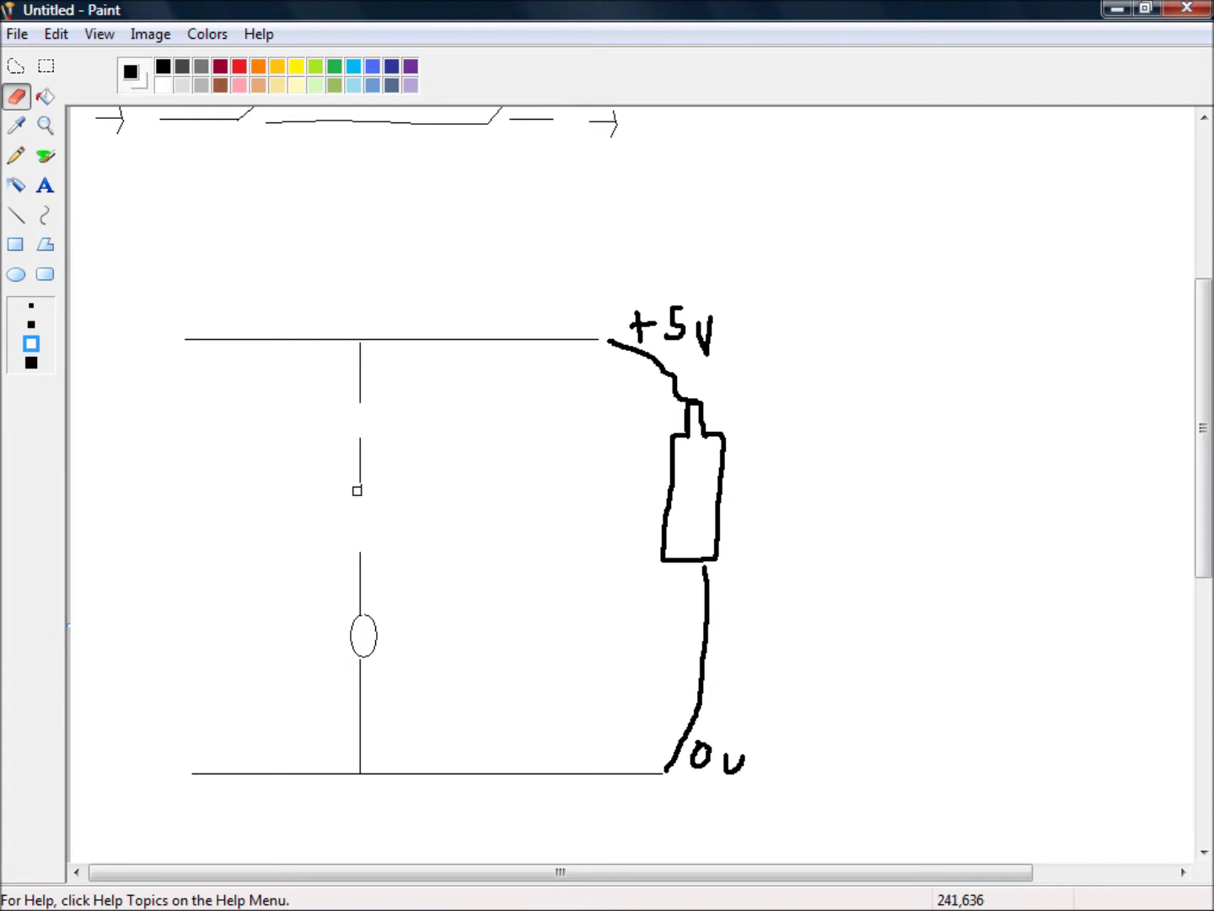
# Draw an oval on the upper branch with a bar and diagonal lead inside to form a transistor.
pyautogui.click(16, 274)
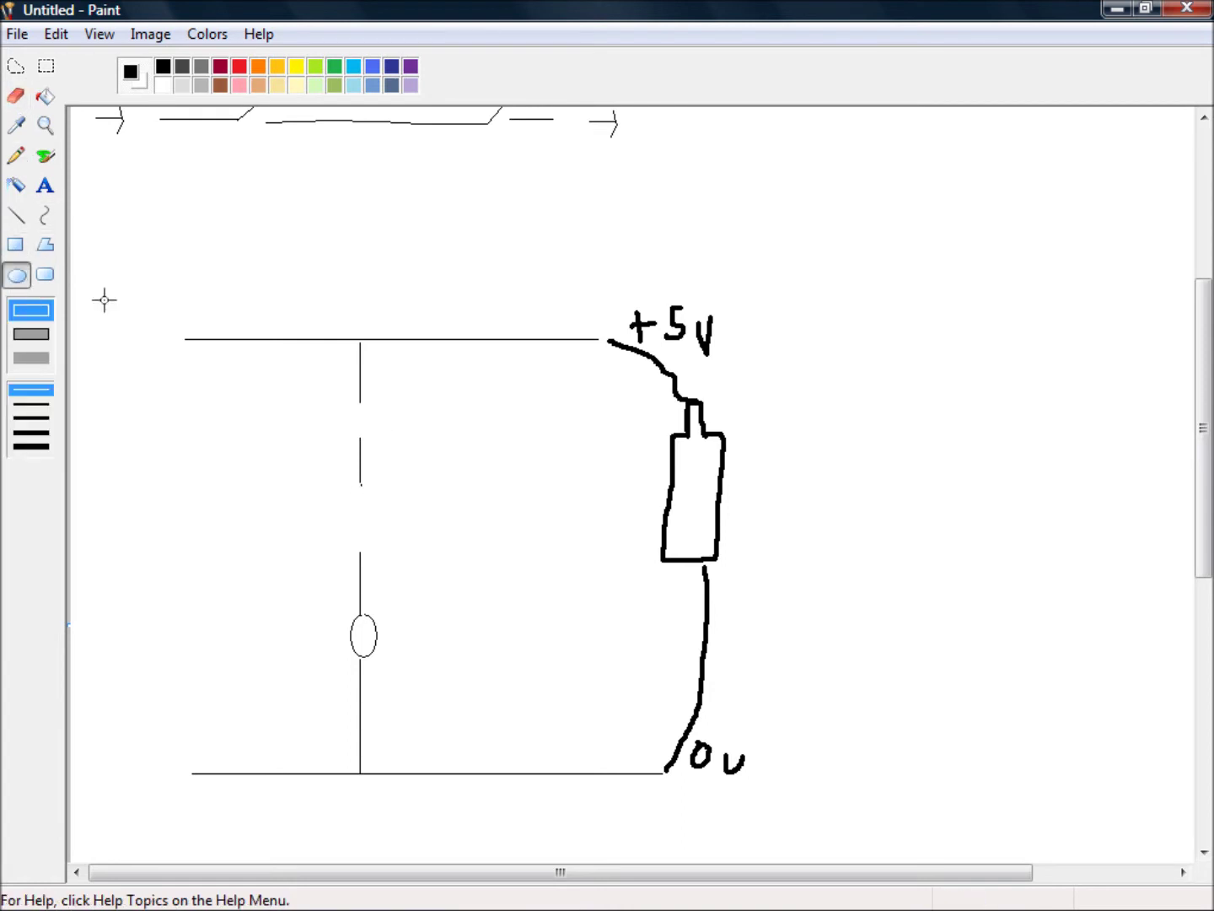
pyautogui.moveTo(344, 398); pyautogui.dragTo(375, 440)
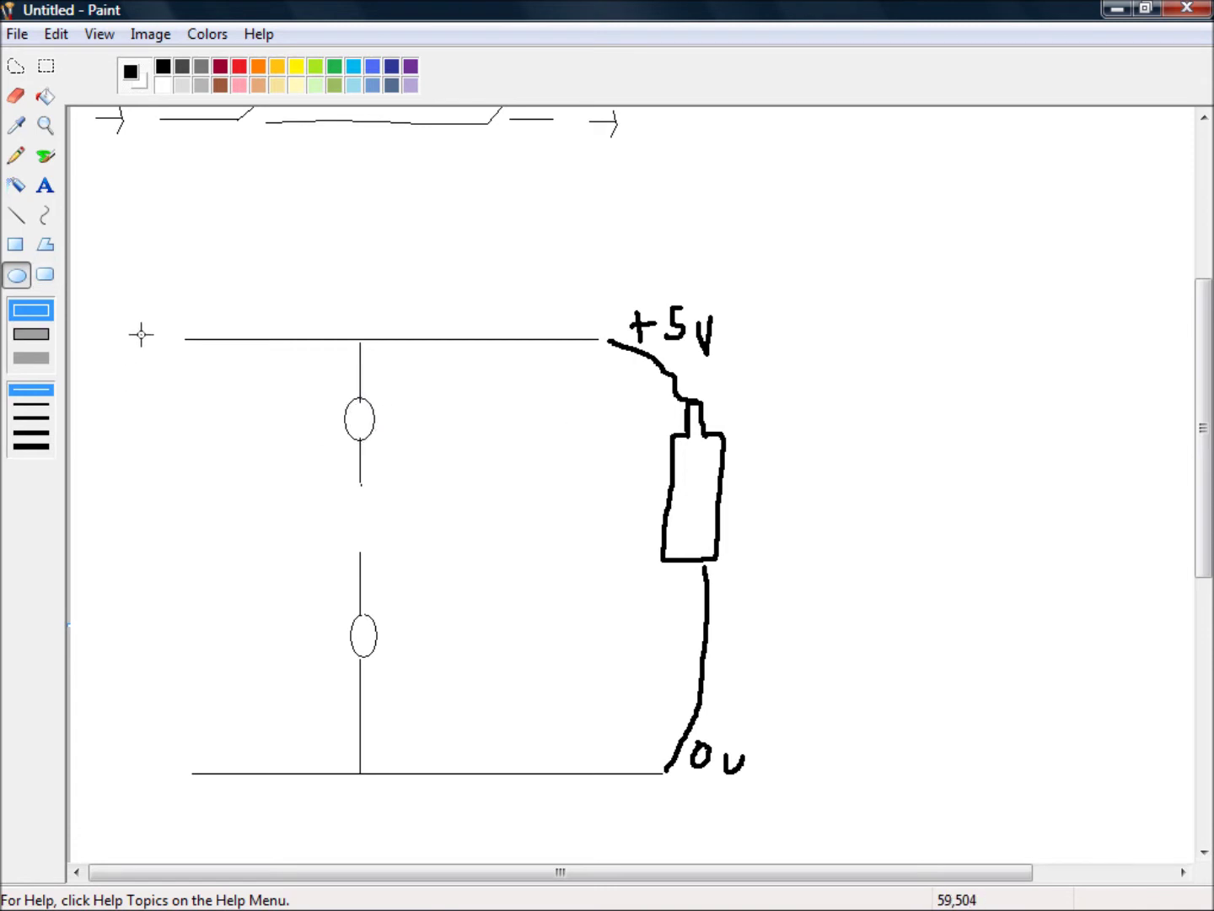
pyautogui.click(16, 216)
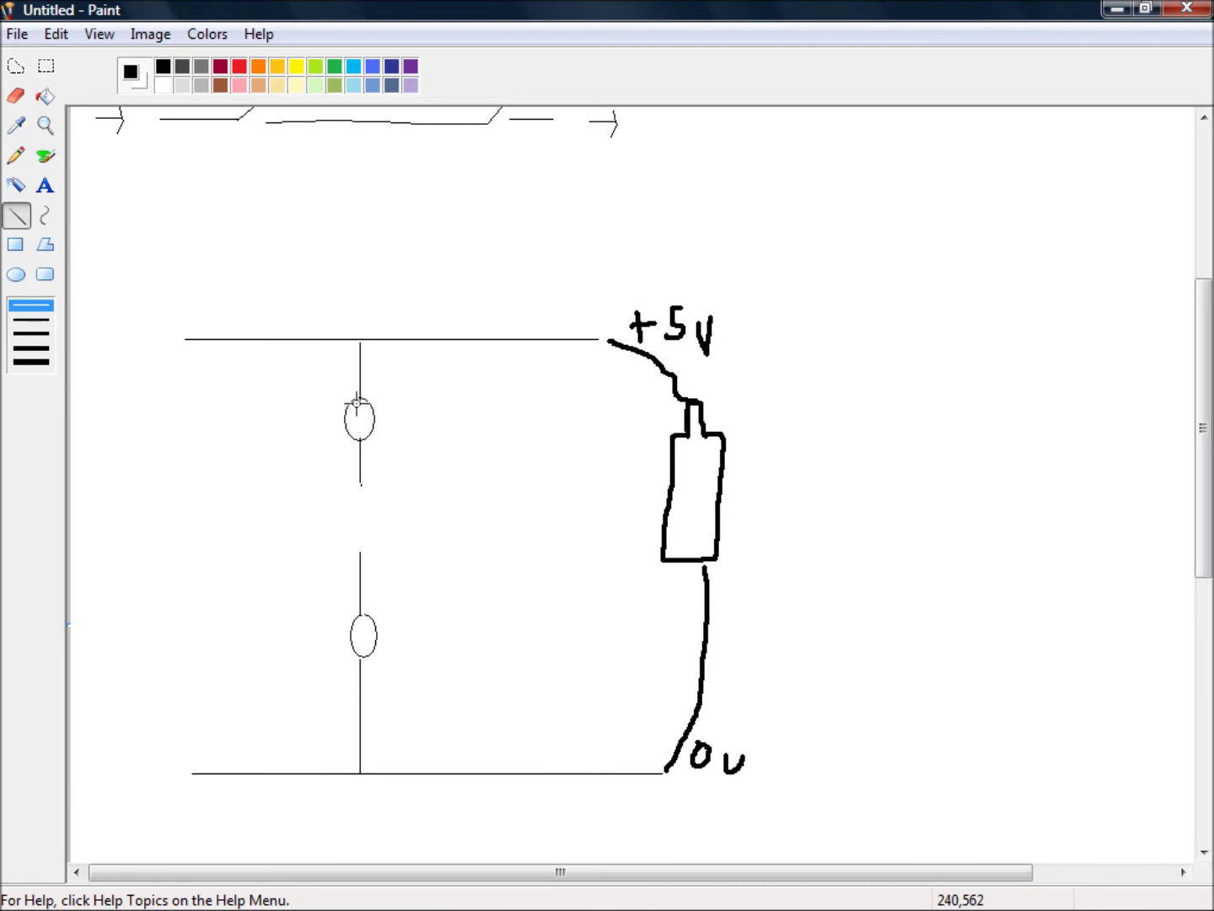
pyautogui.moveTo(354, 402); pyautogui.dragTo(354, 438)
pyautogui.hotkey('ctrl', 'z')
pyautogui.moveTo(356, 420)
pyautogui.mouseDown()
pyautogui.moveTo(369, 404)
pyautogui.moveTo(360, 426)
pyautogui.moveTo(372, 437)
pyautogui.mouseUp()
# Copy the upper transistor symbol and paste it onto the wire just below it.
pyautogui.click(47, 66)
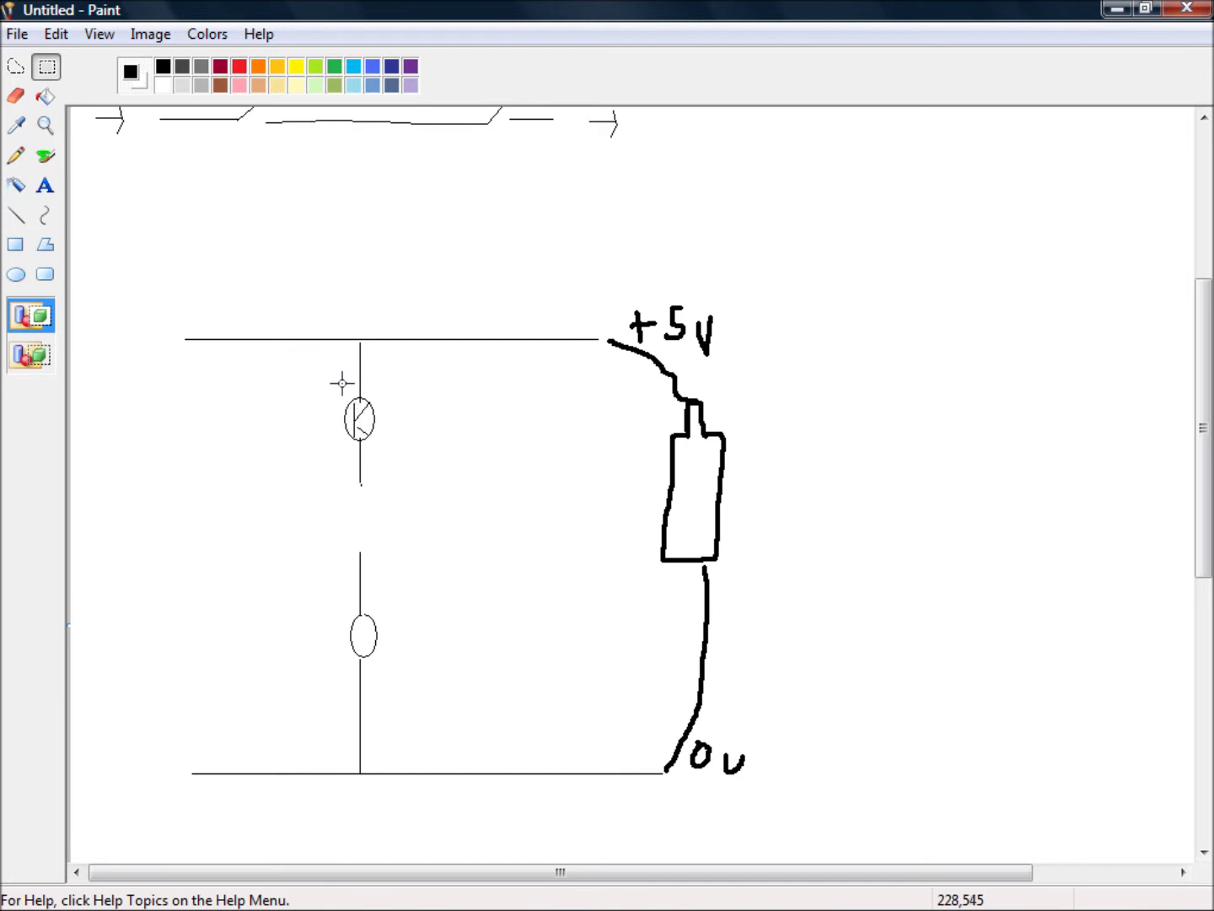
pyautogui.moveTo(341, 382); pyautogui.dragTo(390, 458)
pyautogui.rightClick(368, 422)
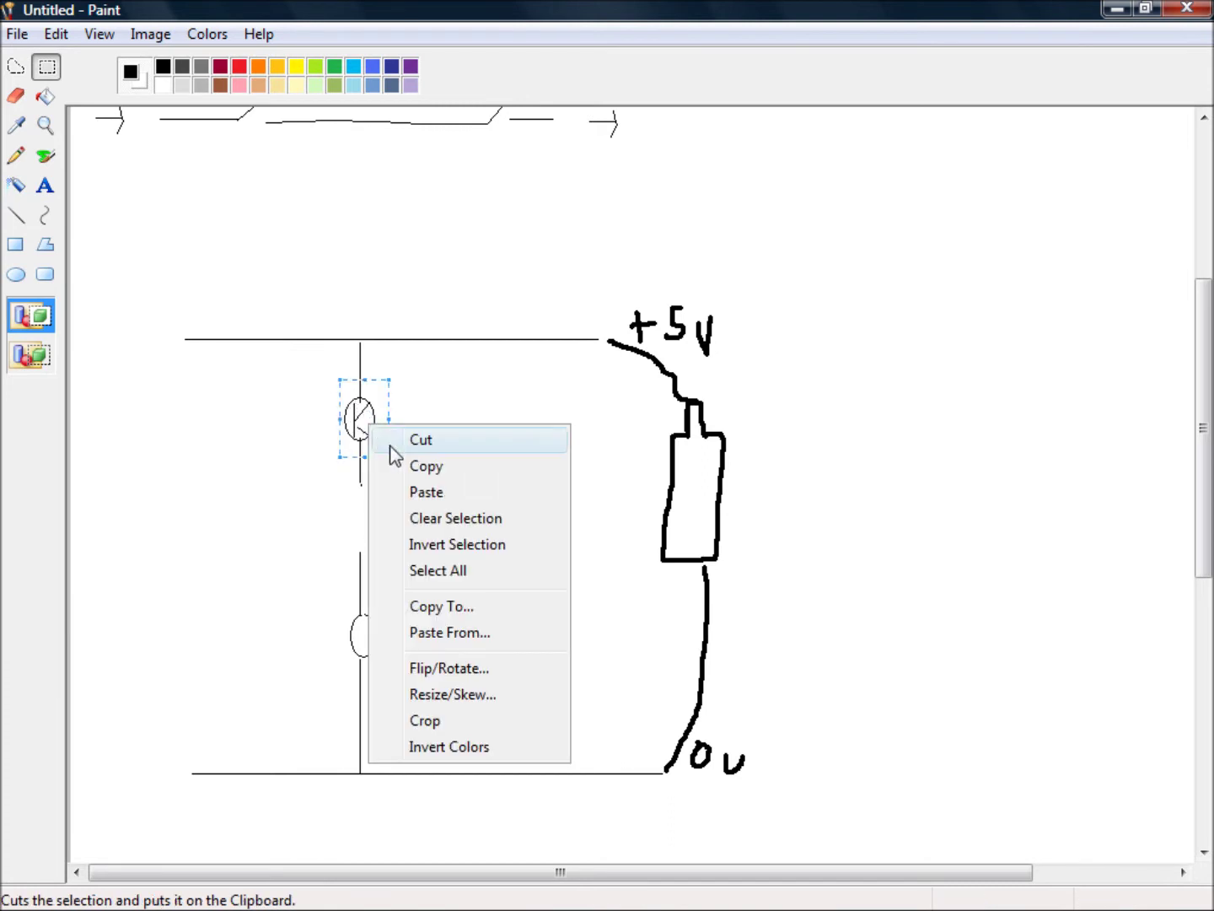
pyautogui.click(400, 469)
pyautogui.rightClick(280, 447)
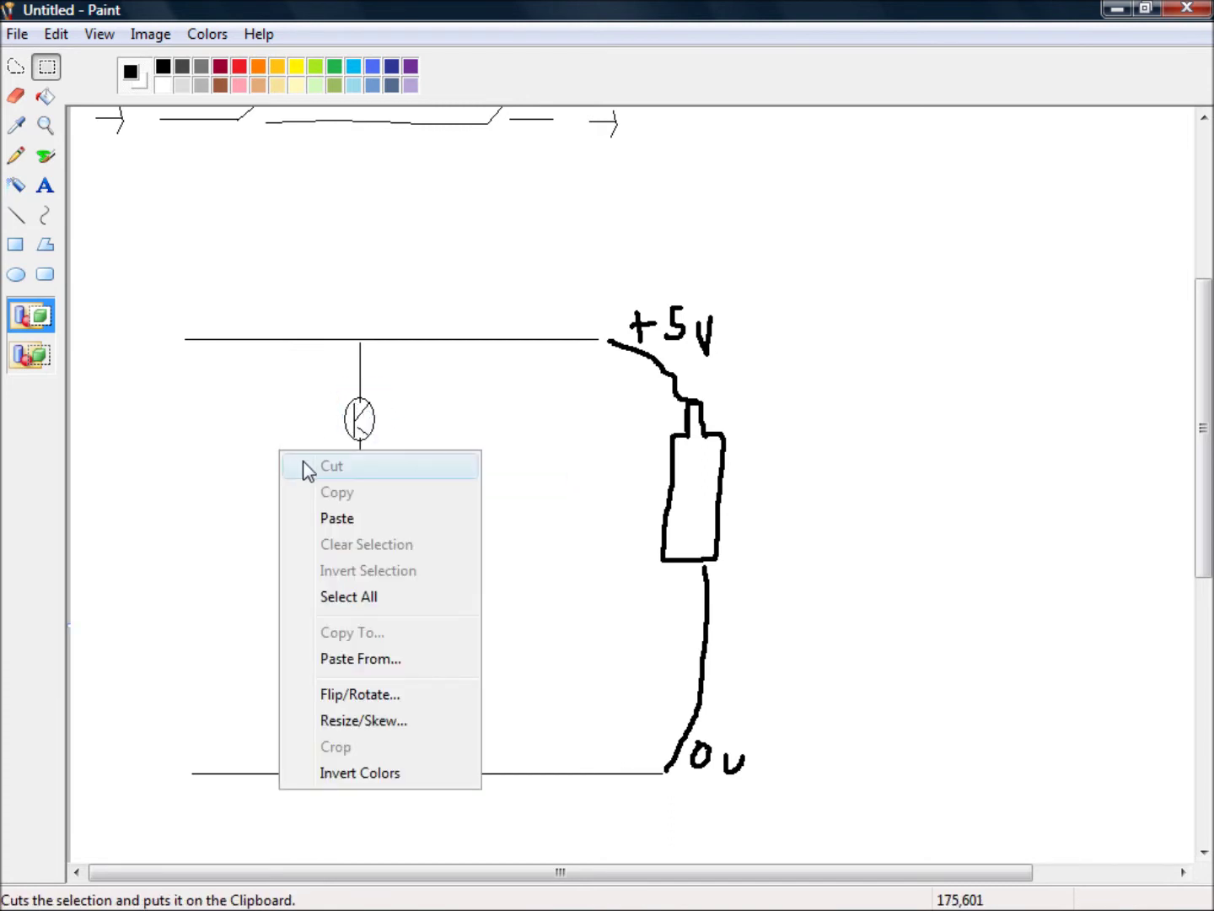
pyautogui.click(328, 519)
pyautogui.moveTo(89, 152); pyautogui.dragTo(360, 525)
pyautogui.click(467, 542)
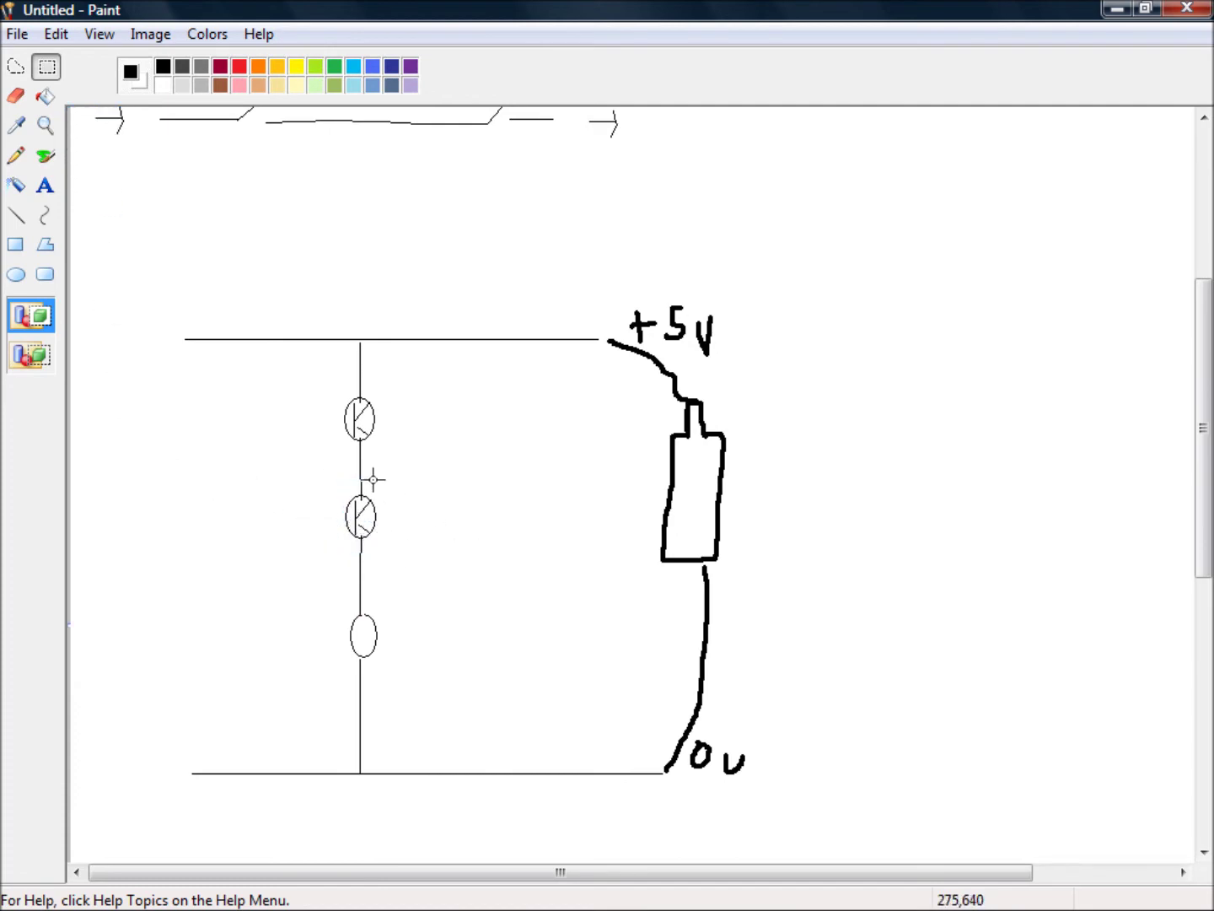
# Add input leads to both transistors and label them a and b.
pyautogui.click(12, 219)
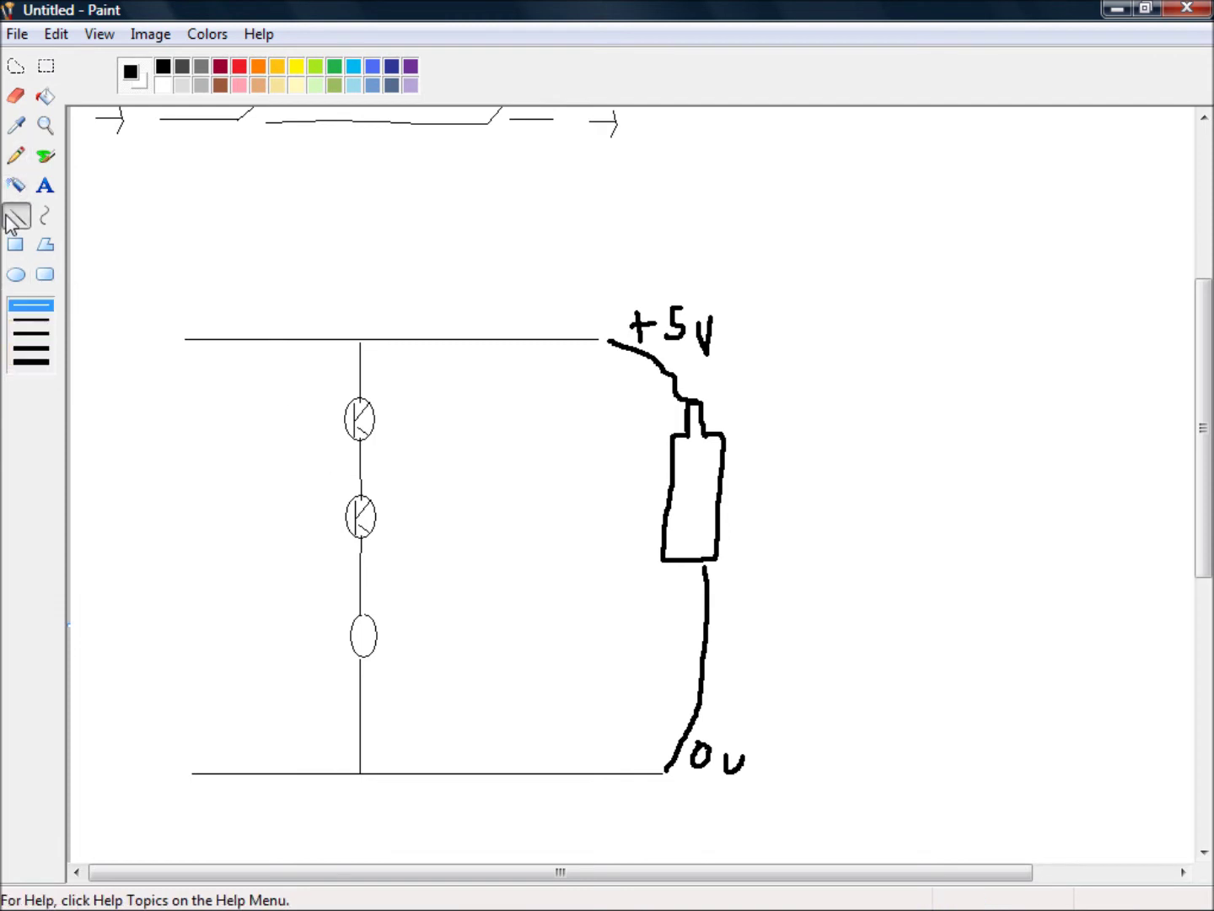
pyautogui.moveTo(342, 419); pyautogui.dragTo(285, 417)
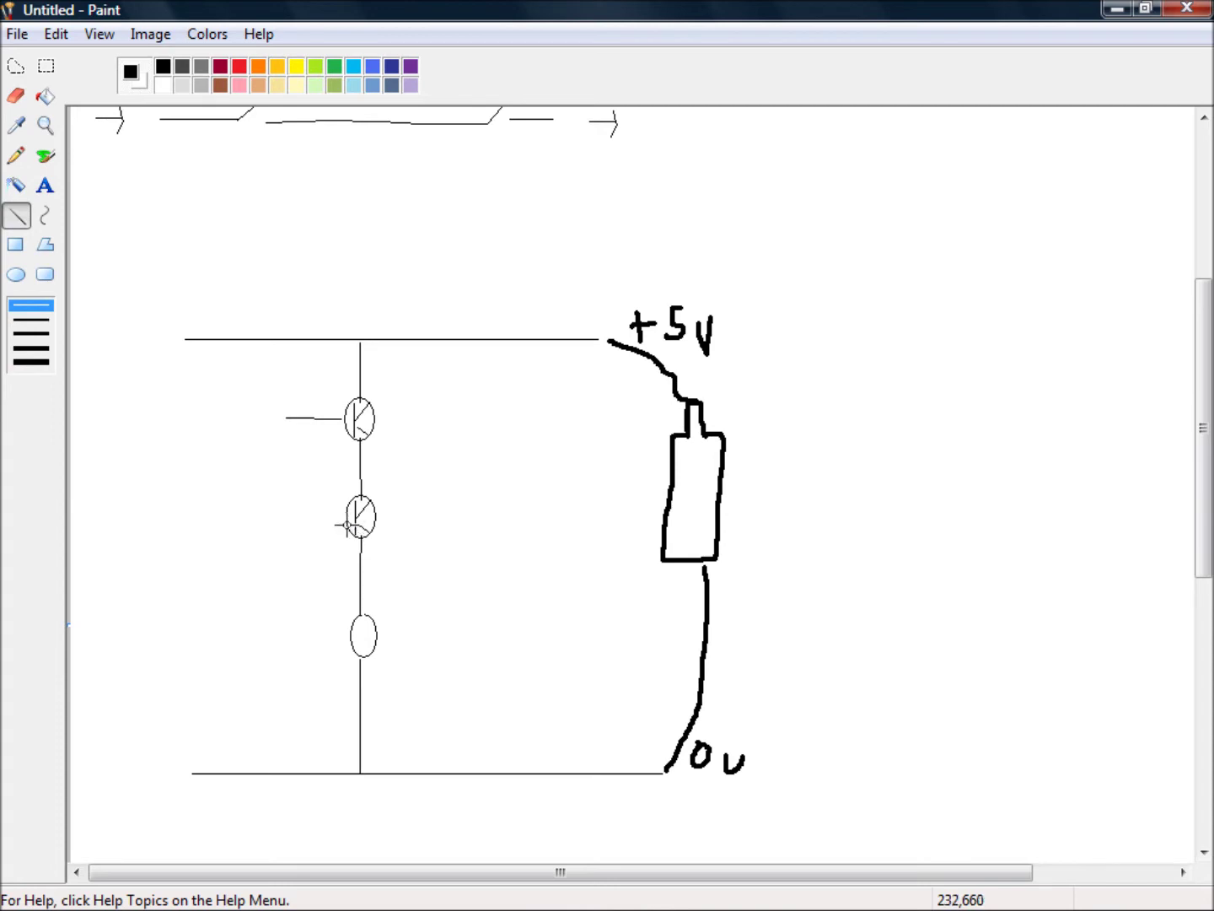
pyautogui.moveTo(344, 517); pyautogui.dragTo(303, 518)
pyautogui.click(46, 156)
pyautogui.click(163, 514)
pyautogui.click(228, 413)
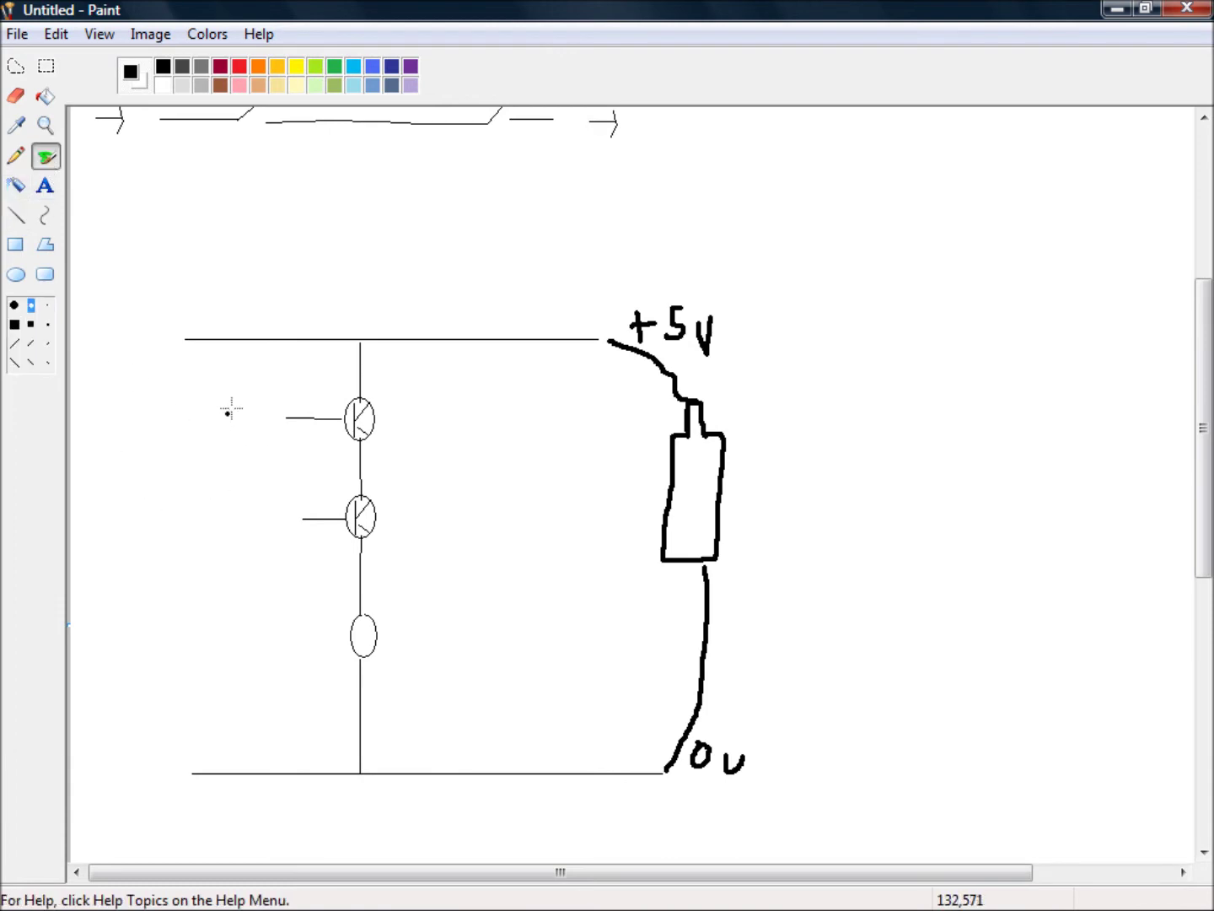
pyautogui.moveTo(227, 411); pyautogui.dragTo(246, 429)
pyautogui.moveTo(259, 495)
pyautogui.mouseDown()
pyautogui.moveTo(259, 533)
pyautogui.moveTo(256, 523)
pyautogui.mouseUp()
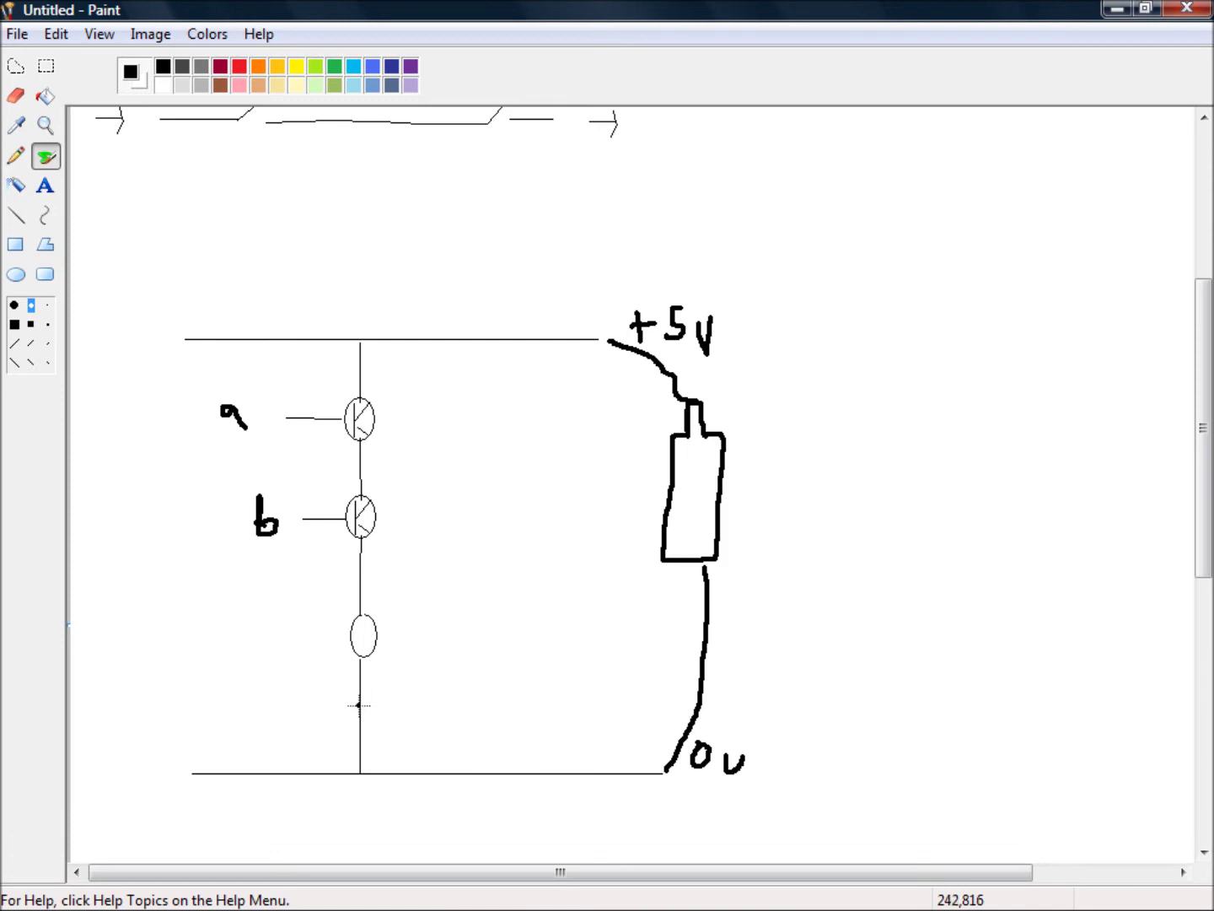
# Paint an output wire from the lower branch and label it 'out'.
pyautogui.moveTo(369, 703); pyautogui.dragTo(432, 703)
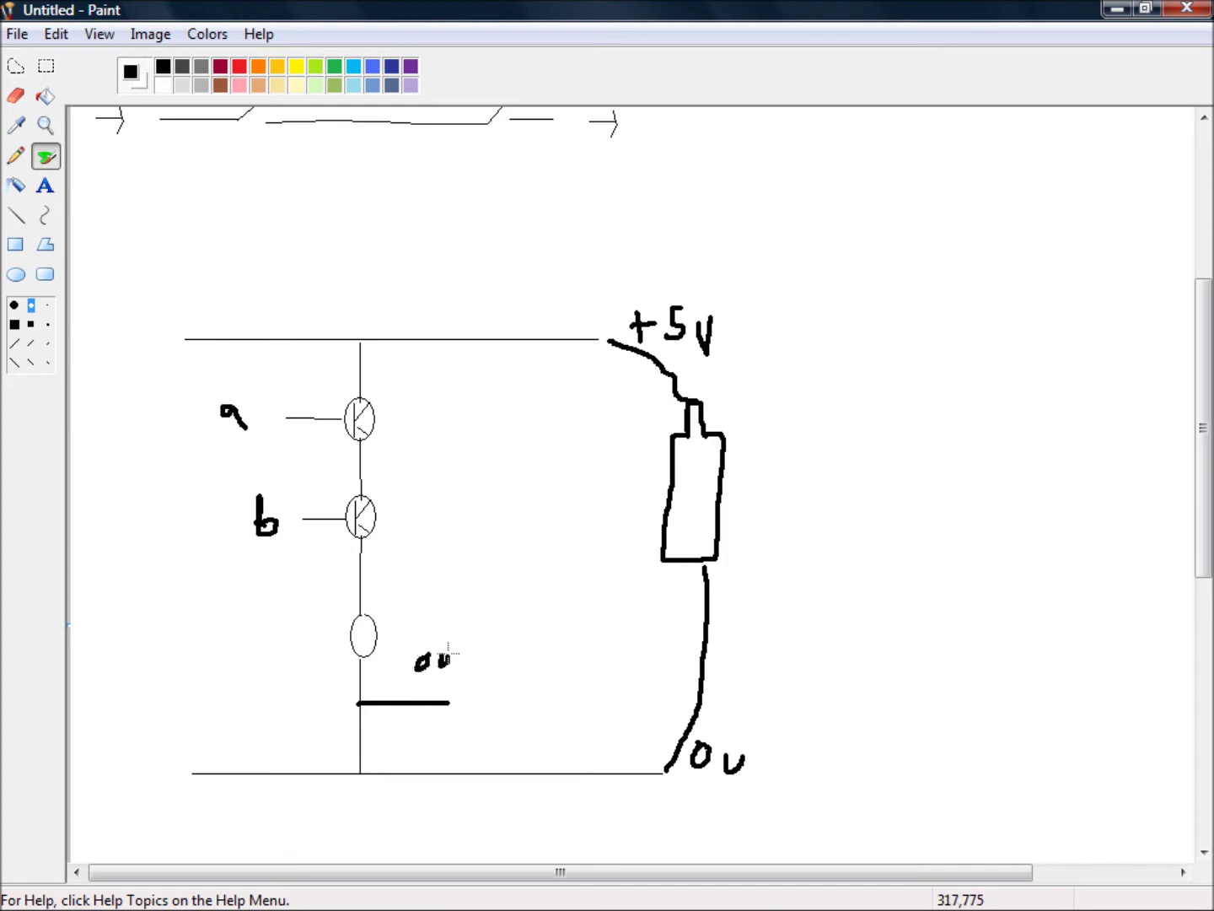
pyautogui.moveTo(465, 634); pyautogui.dragTo(473, 657)
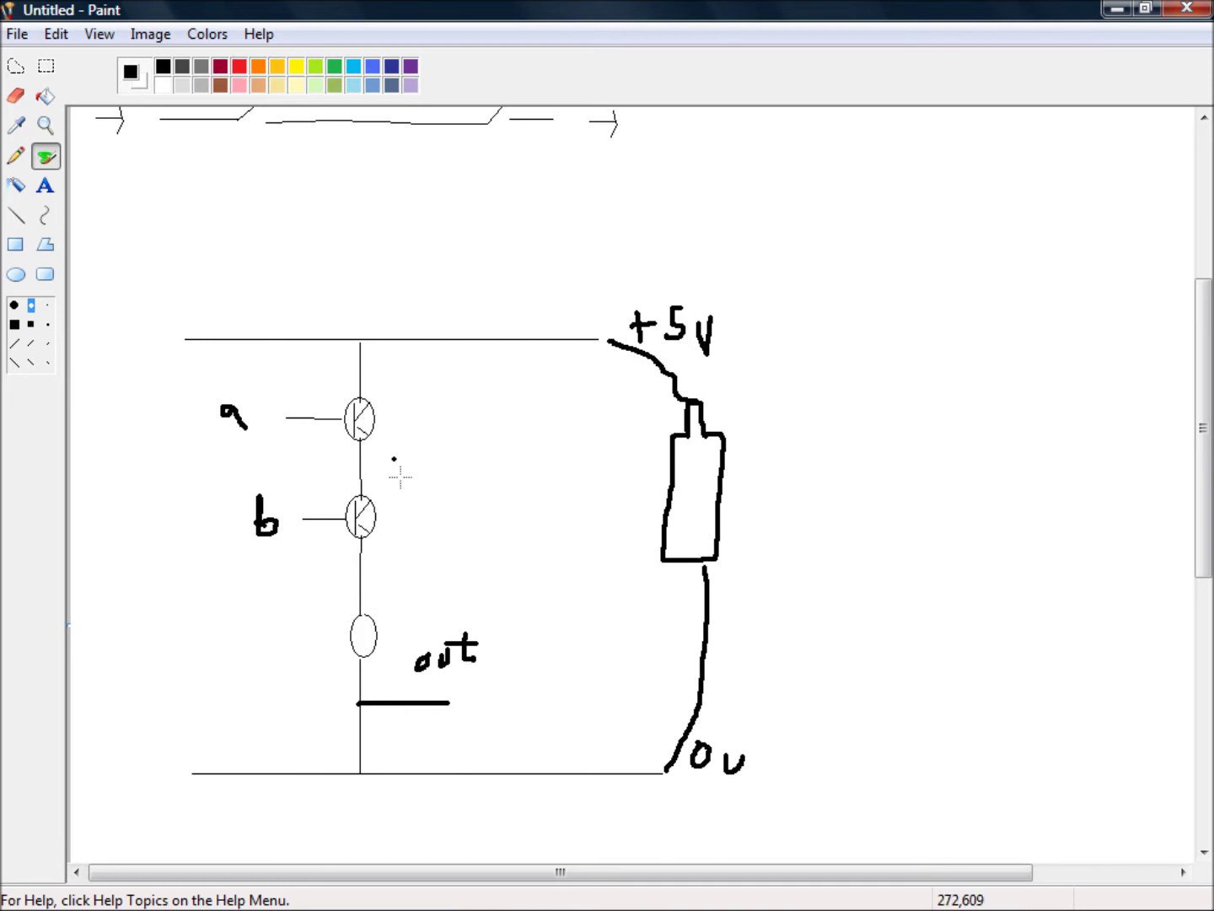
pyautogui.scroll(4, 483, 536)
pyautogui.scroll(-2, 482, 507)
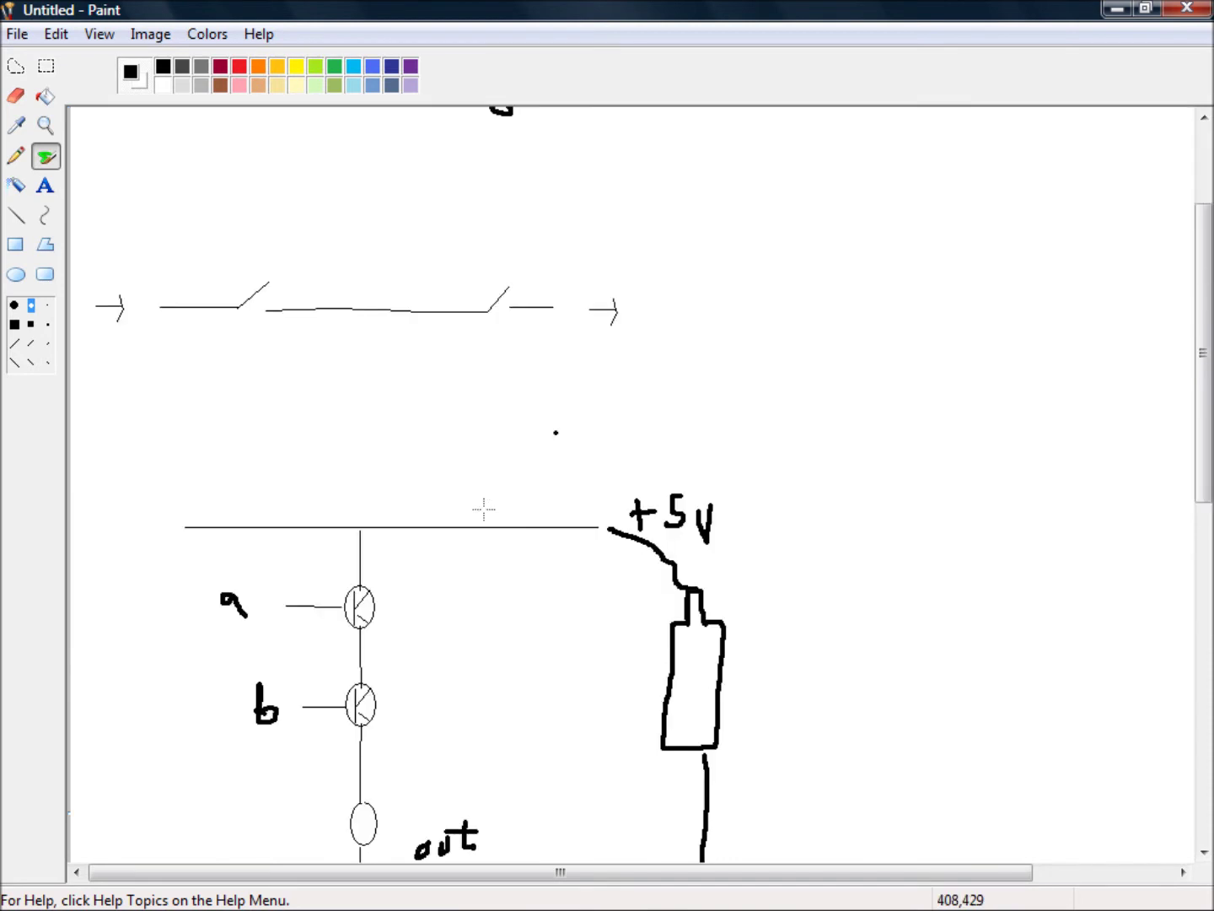
pyautogui.scroll(-2, 484, 508)
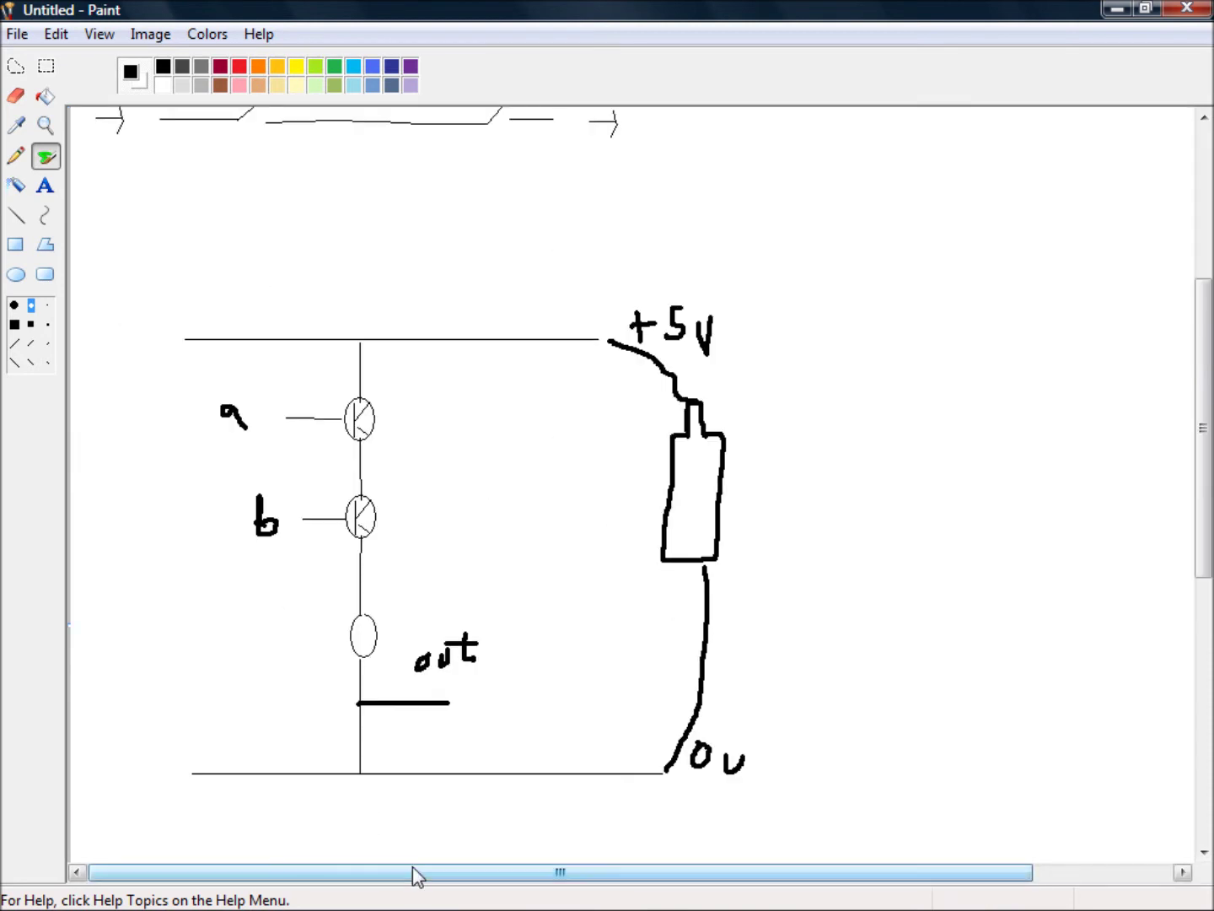
pyautogui.moveTo(415, 873); pyautogui.dragTo(397, 907)
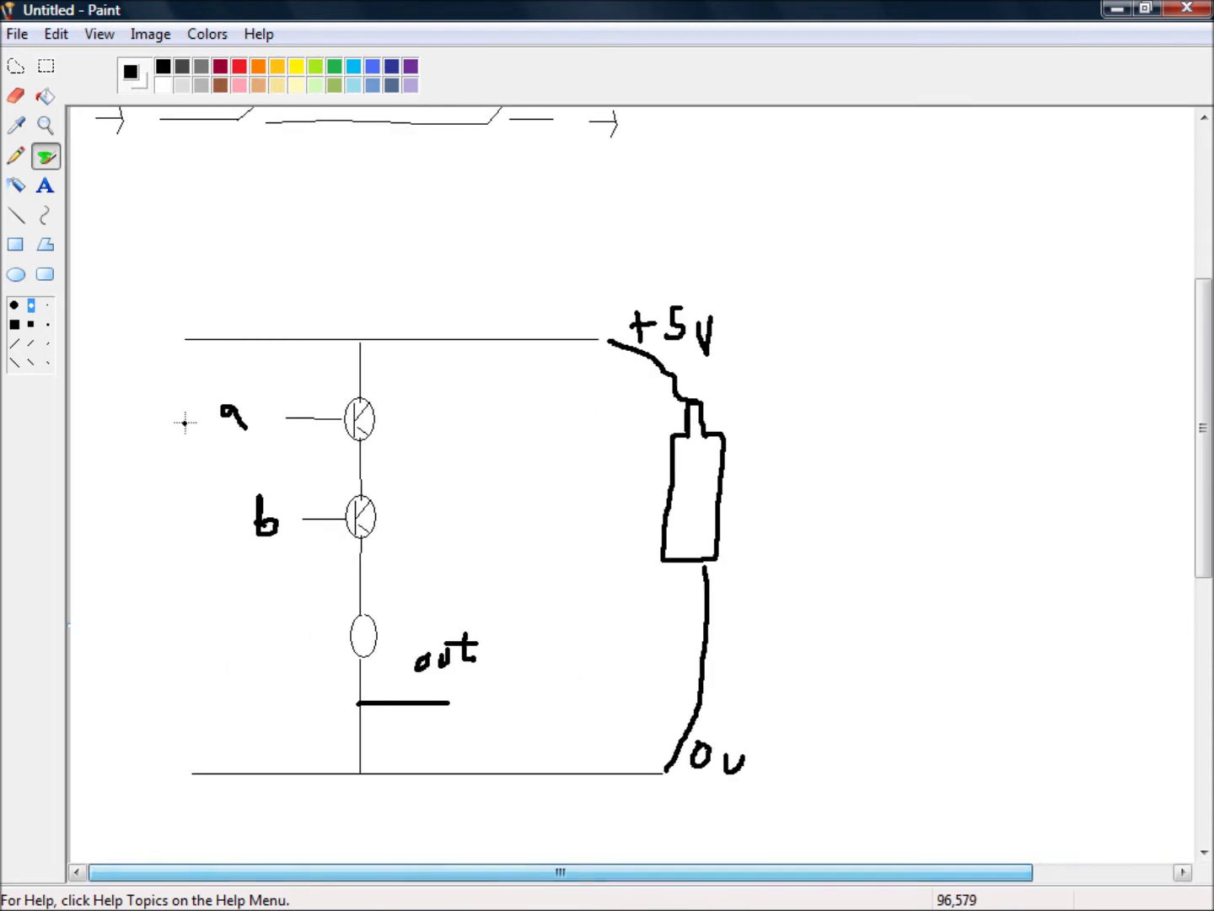
pyautogui.click(42, 69)
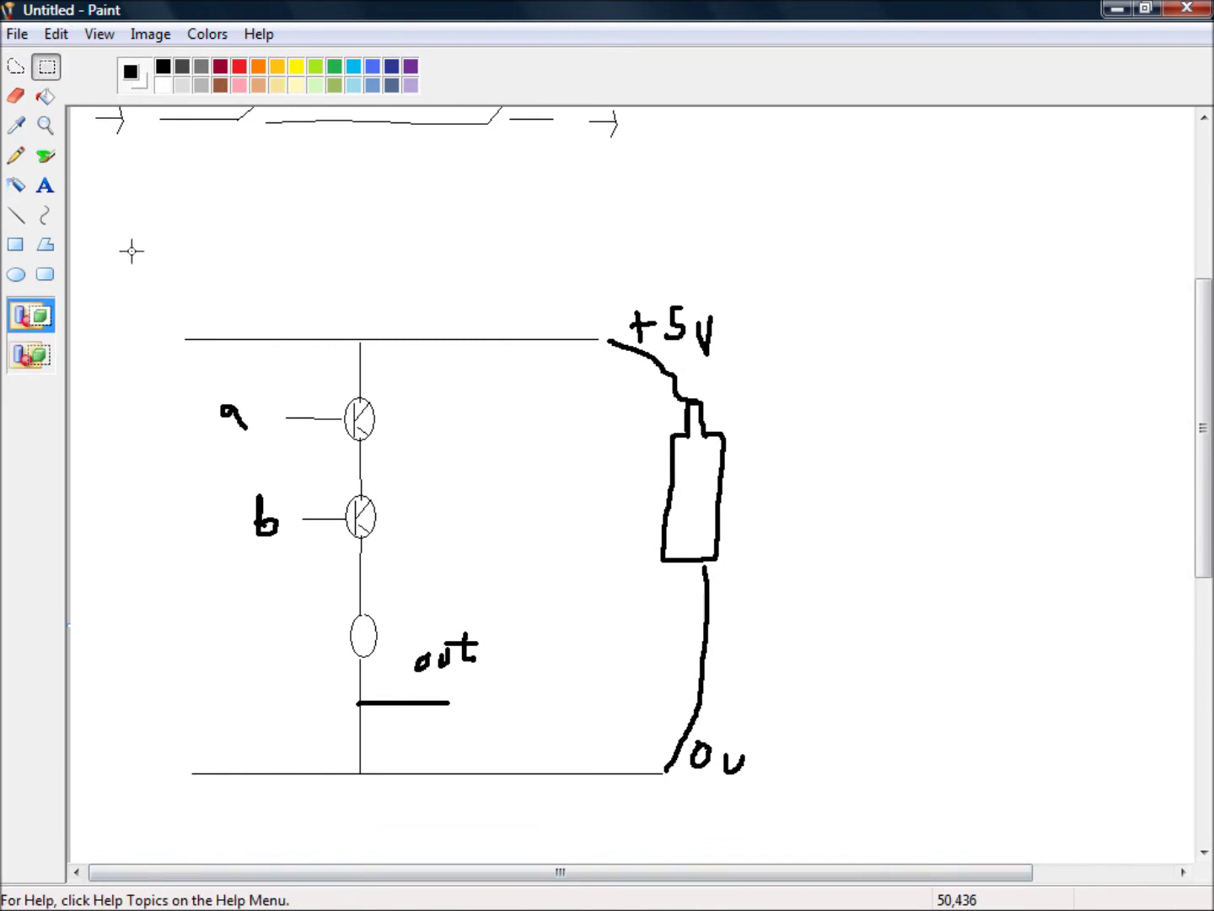
# Move transistor b with its label to sit beside transistor a.
pyautogui.moveTo(131, 251); pyautogui.dragTo(288, 264)
pyautogui.click(306, 323)
pyautogui.moveTo(237, 467); pyautogui.dragTo(390, 572)
pyautogui.moveTo(297, 518); pyautogui.dragTo(448, 417)
pyautogui.click(279, 498)
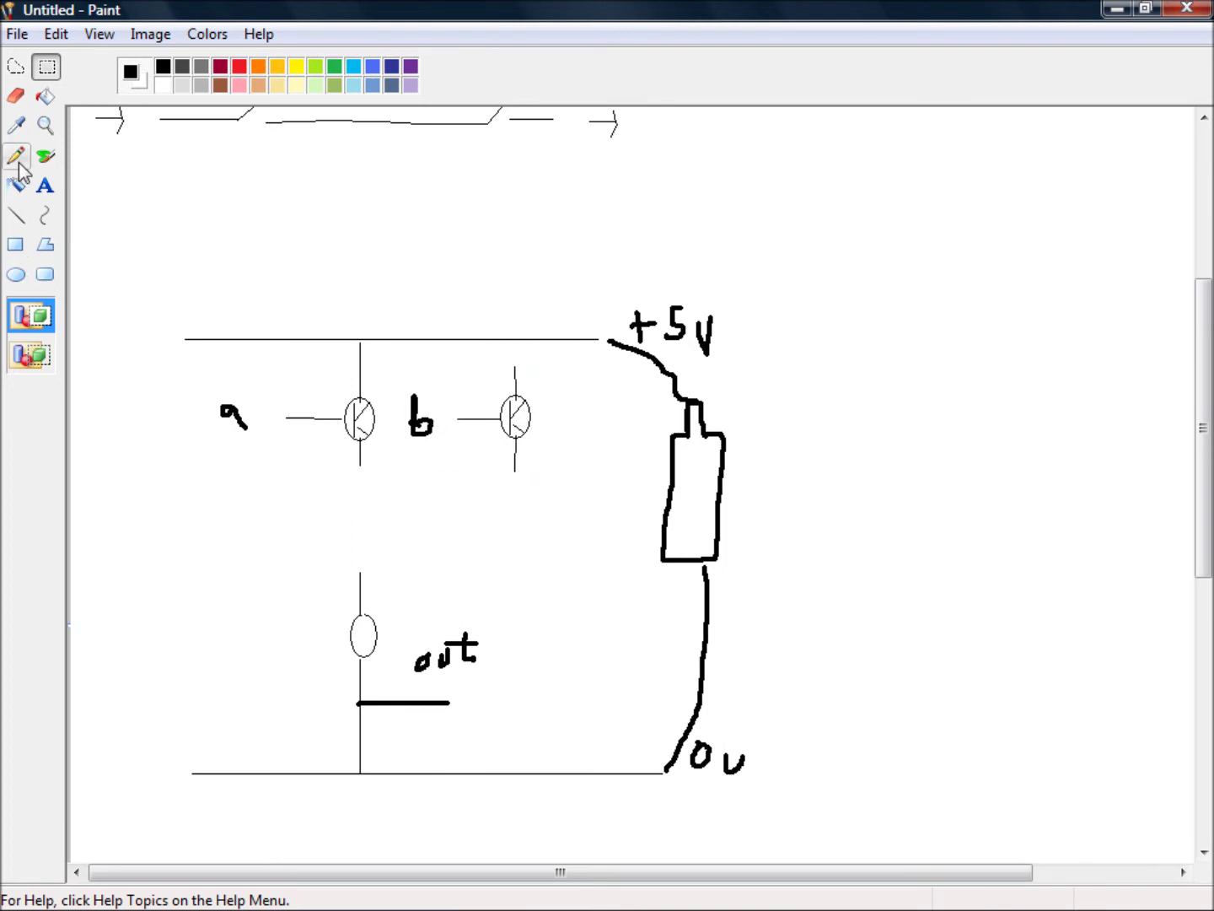
# Wire transistor b in parallel: top lead to +5V, lower lead joined to the main wire.
pyautogui.click(17, 219)
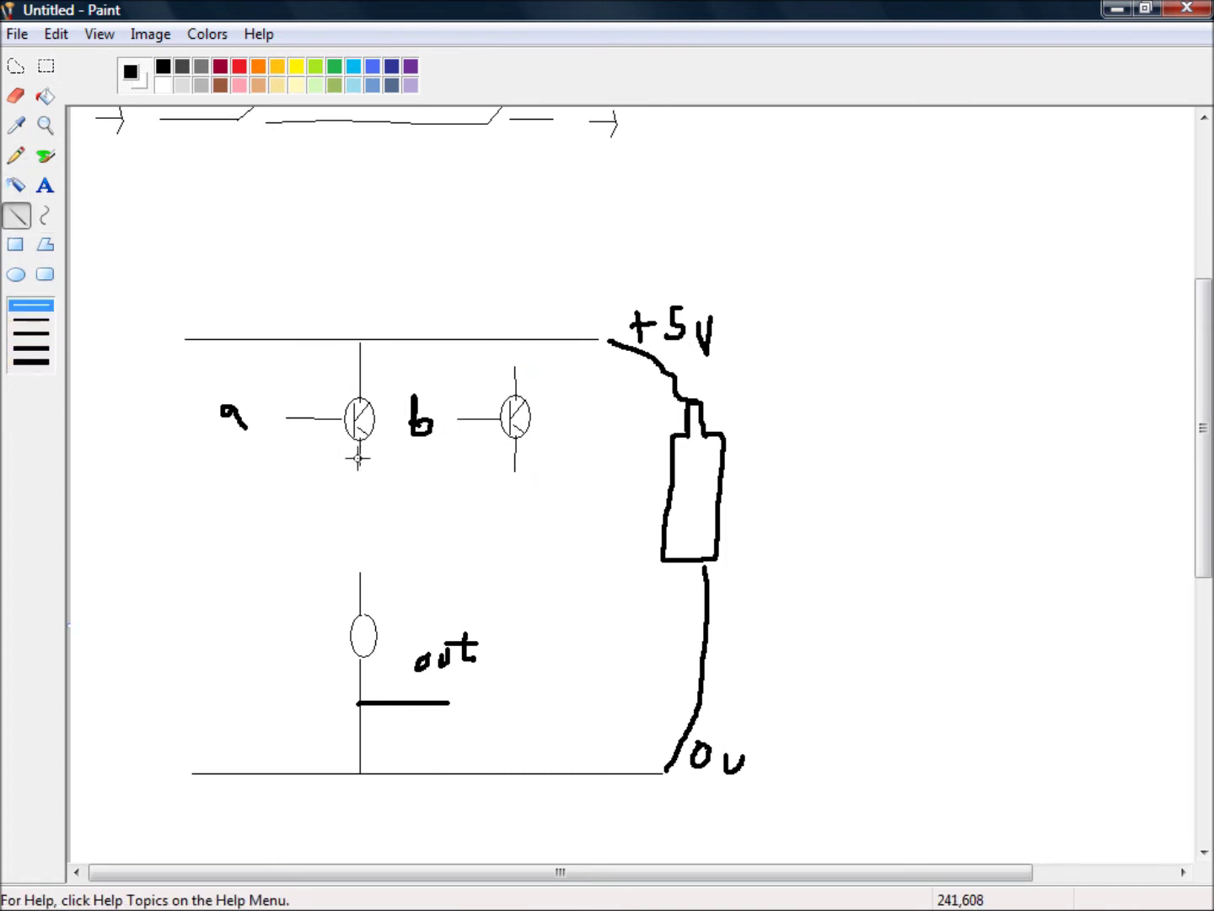
pyautogui.moveTo(359, 461); pyautogui.dragTo(359, 571)
pyautogui.moveTo(515, 360); pyautogui.dragTo(514, 341)
pyautogui.moveTo(515, 469)
pyautogui.mouseDown()
pyautogui.moveTo(469, 483)
pyautogui.moveTo(359, 469)
pyautogui.mouseUp()
pyautogui.click(44, 162)
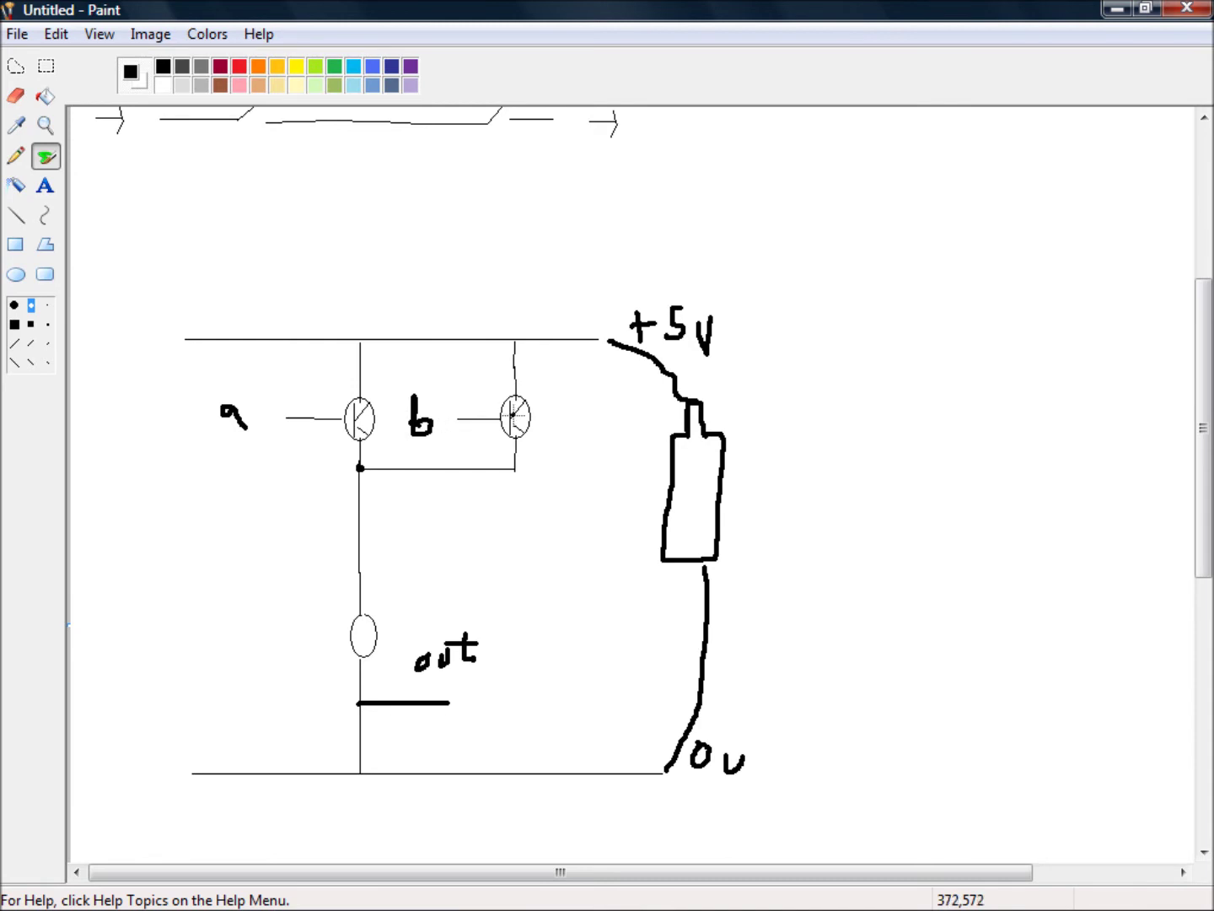
# Add a junction dot where transistor b's upper lead meets the +5V rail.
pyautogui.click(515, 337)
pyautogui.click(164, 259)
# Erase the transistor b symbol and its 'b' label.
pyautogui.click(16, 95)
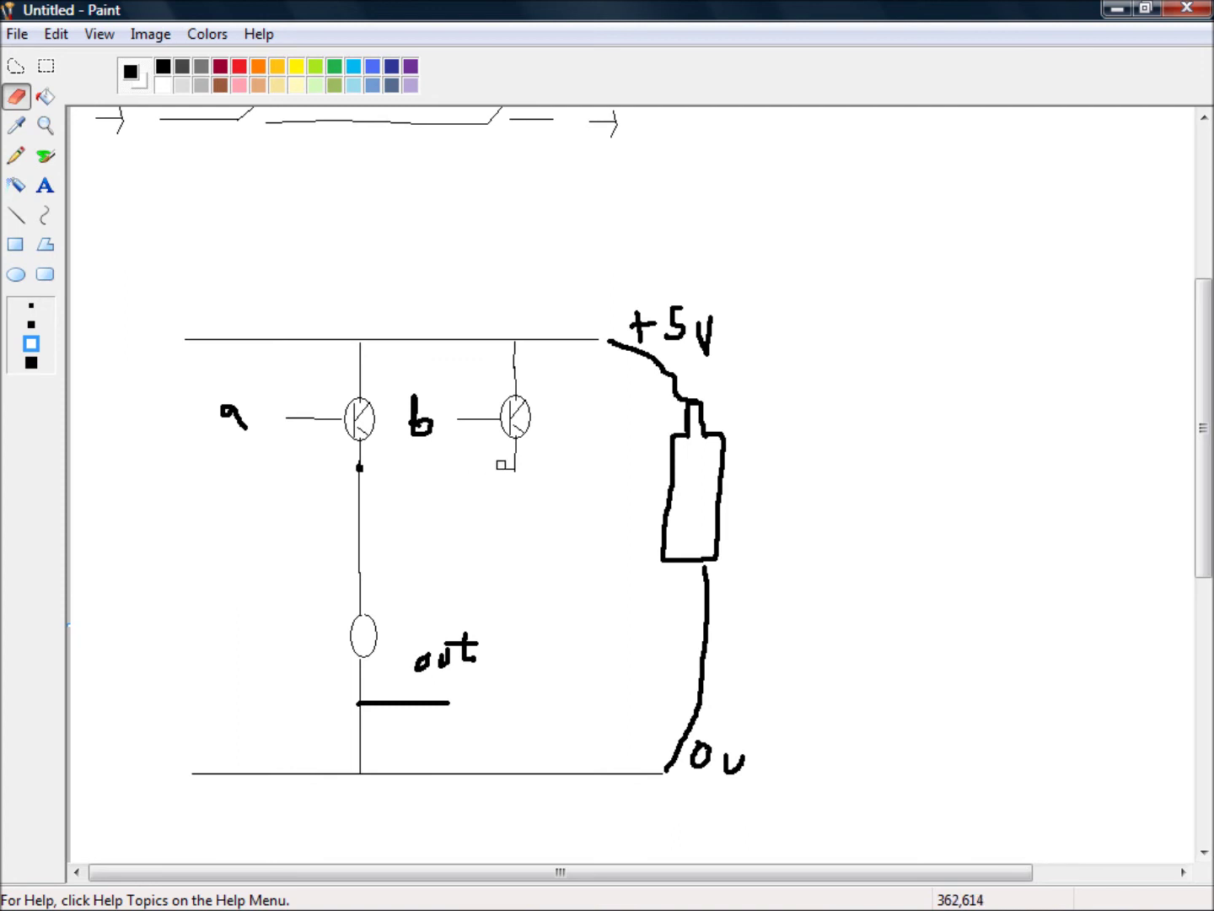
pyautogui.moveTo(515, 446); pyautogui.dragTo(512, 406)
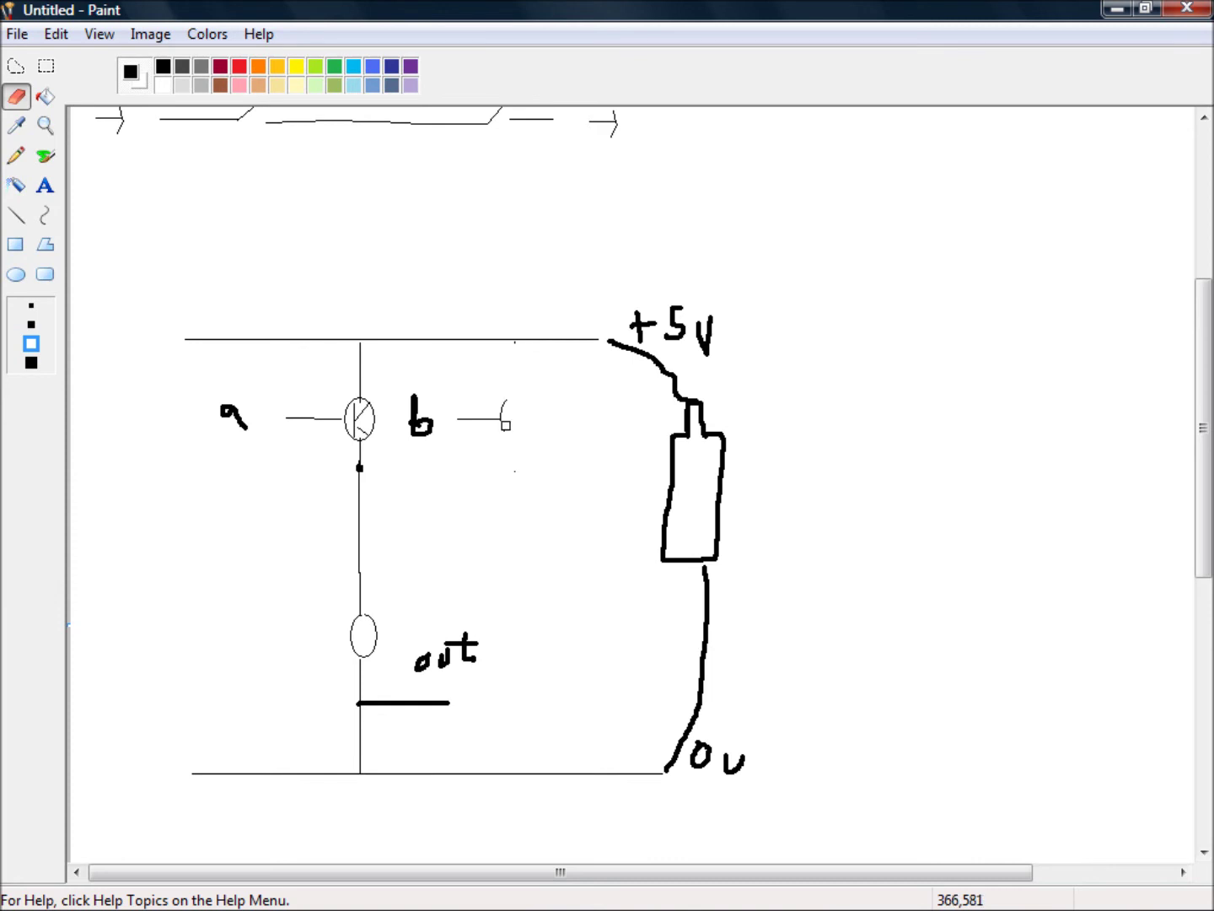
pyautogui.moveTo(453, 425)
pyautogui.mouseDown()
pyautogui.moveTo(415, 393)
pyautogui.moveTo(434, 435)
pyautogui.mouseUp()
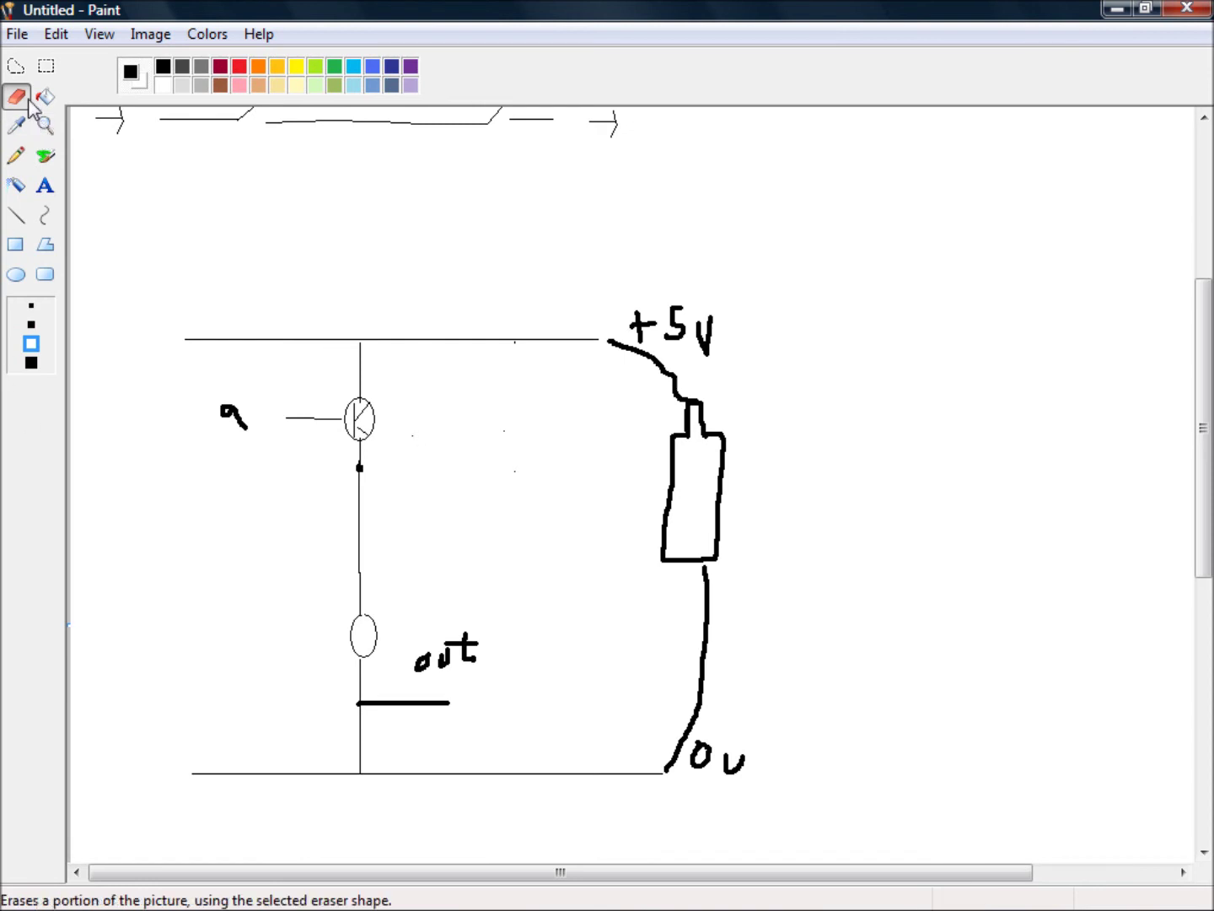
# Move the LED and its 'out' label up and to the right.
pyautogui.click(46, 67)
pyautogui.moveTo(301, 551); pyautogui.dragTo(472, 757)
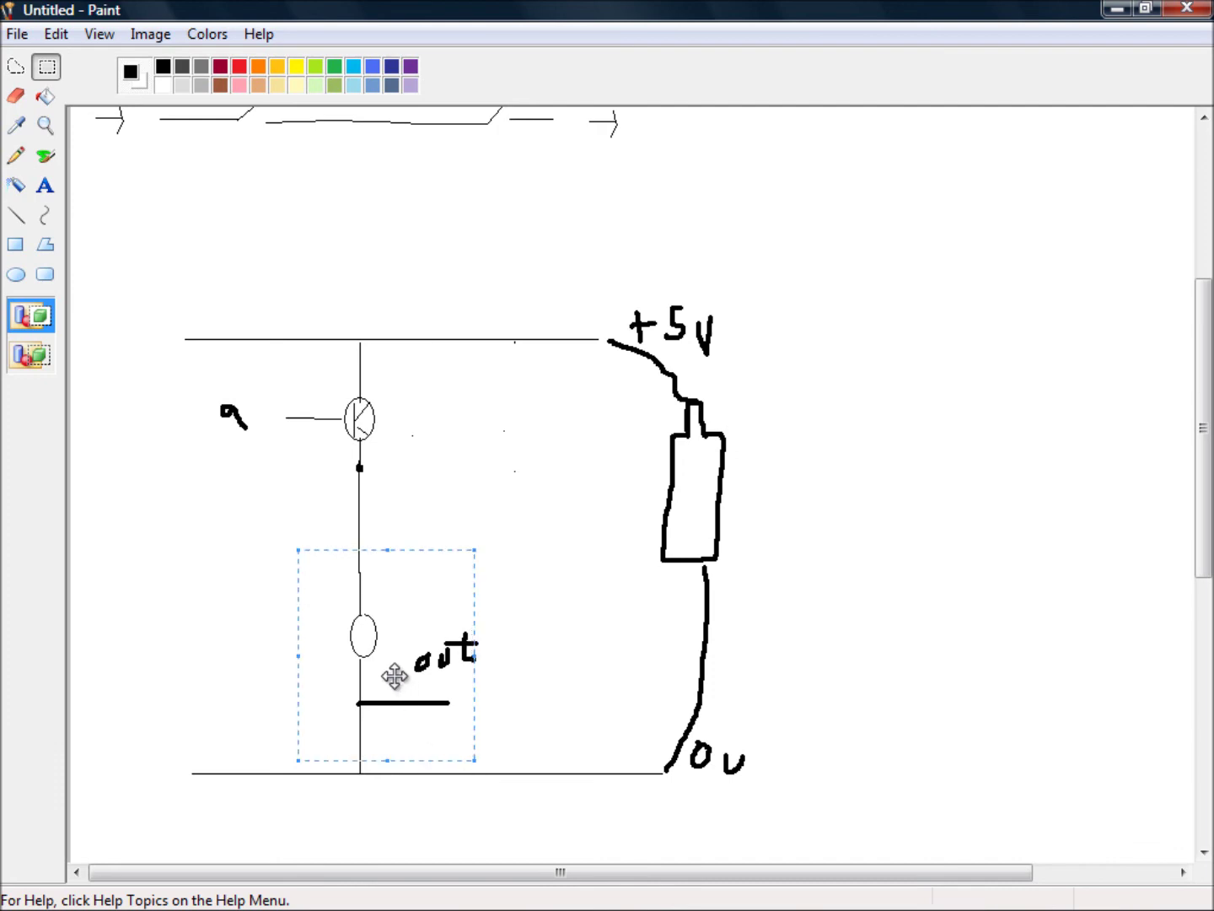
pyautogui.moveTo(394, 673); pyautogui.dragTo(504, 646)
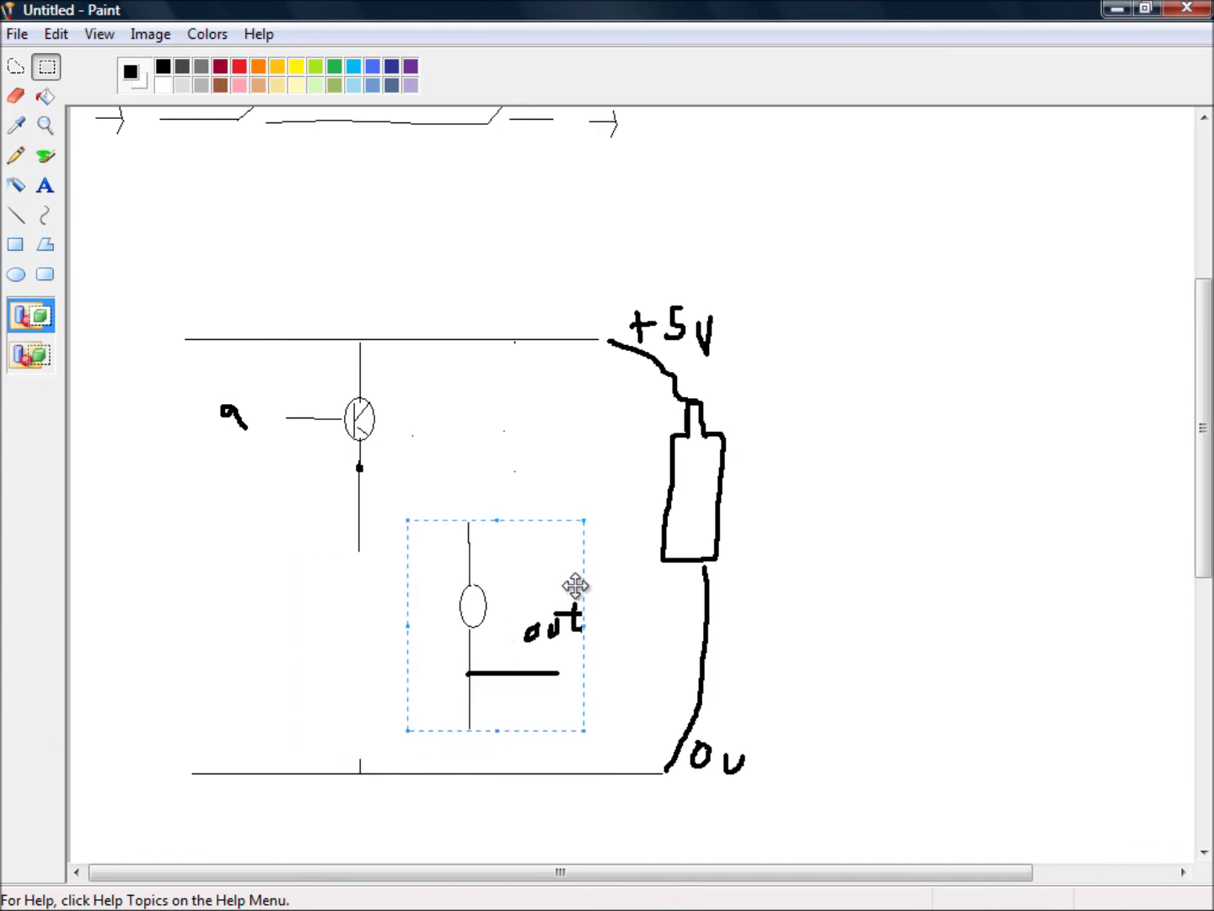
pyautogui.click(846, 500)
pyautogui.click(16, 215)
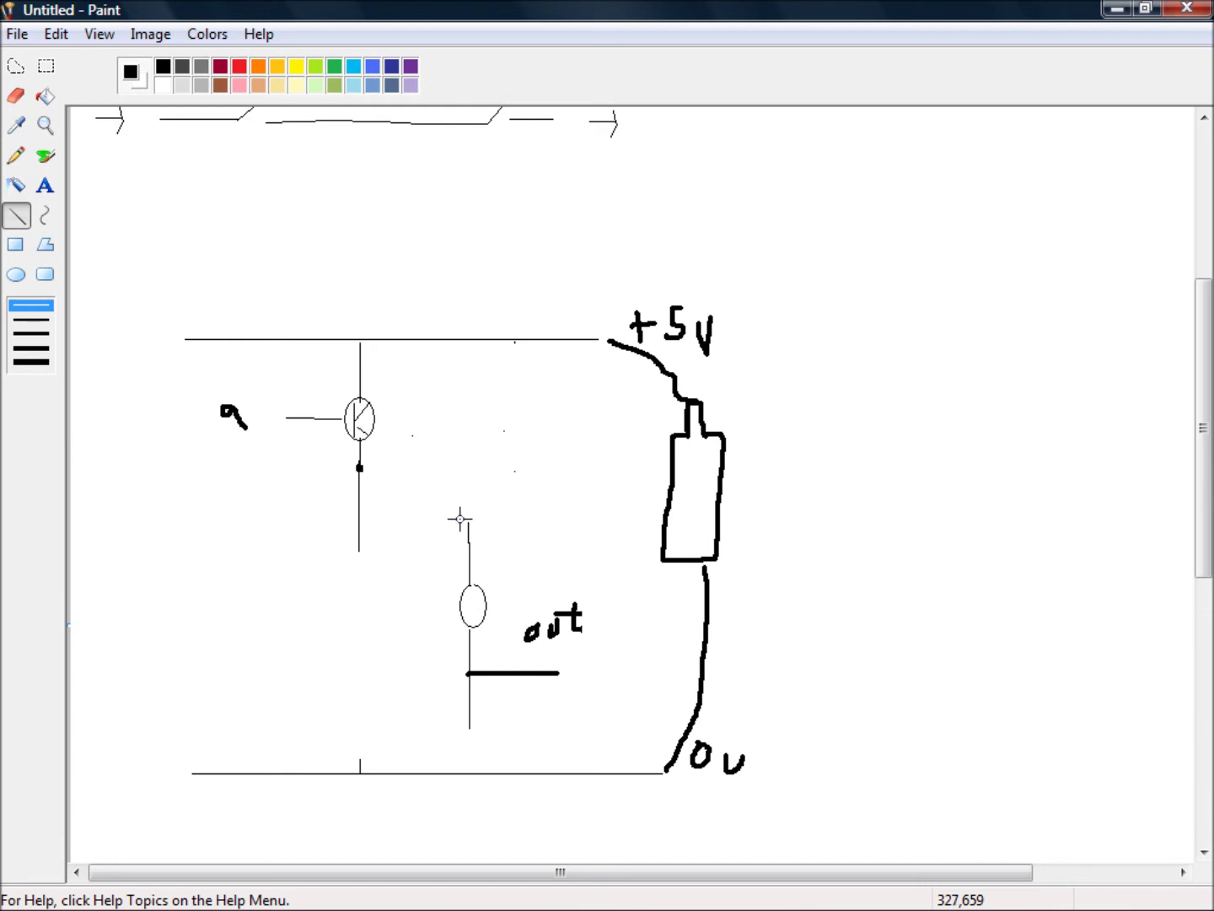
# Draw a resistor box above the LED and connect it up to the +5V rail.
pyautogui.moveTo(460, 519); pyautogui.dragTo(490, 520)
pyautogui.moveTo(490, 520); pyautogui.dragTo(488, 437)
pyautogui.moveTo(487, 436)
pyautogui.mouseDown()
pyautogui.moveTo(457, 439)
pyautogui.moveTo(457, 518)
pyautogui.mouseUp()
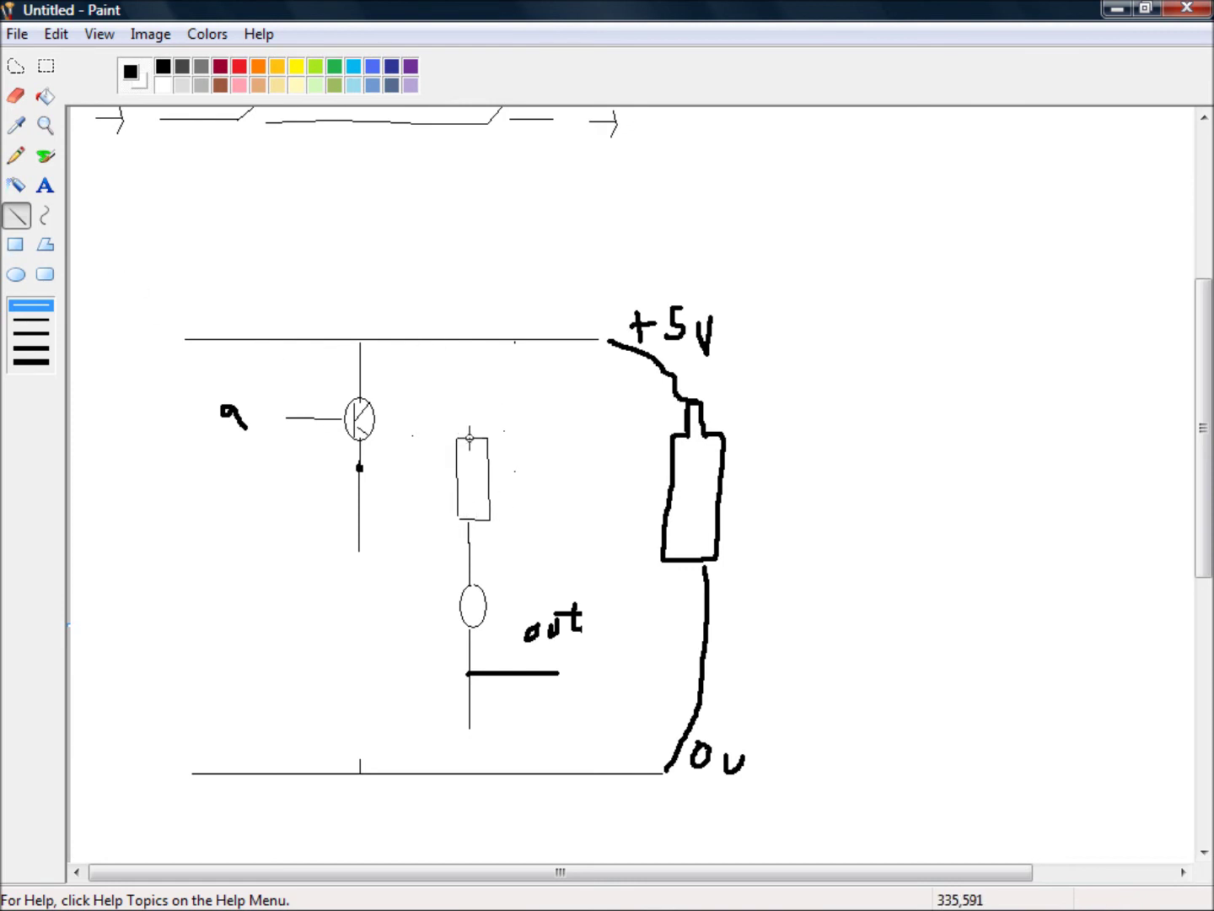
pyautogui.moveTo(470, 437); pyautogui.dragTo(468, 341)
# Run transistor a's lower lead and the LED branch down to the 0V rail, undoing a stray diagonal.
pyautogui.moveTo(360, 547); pyautogui.dragTo(361, 779)
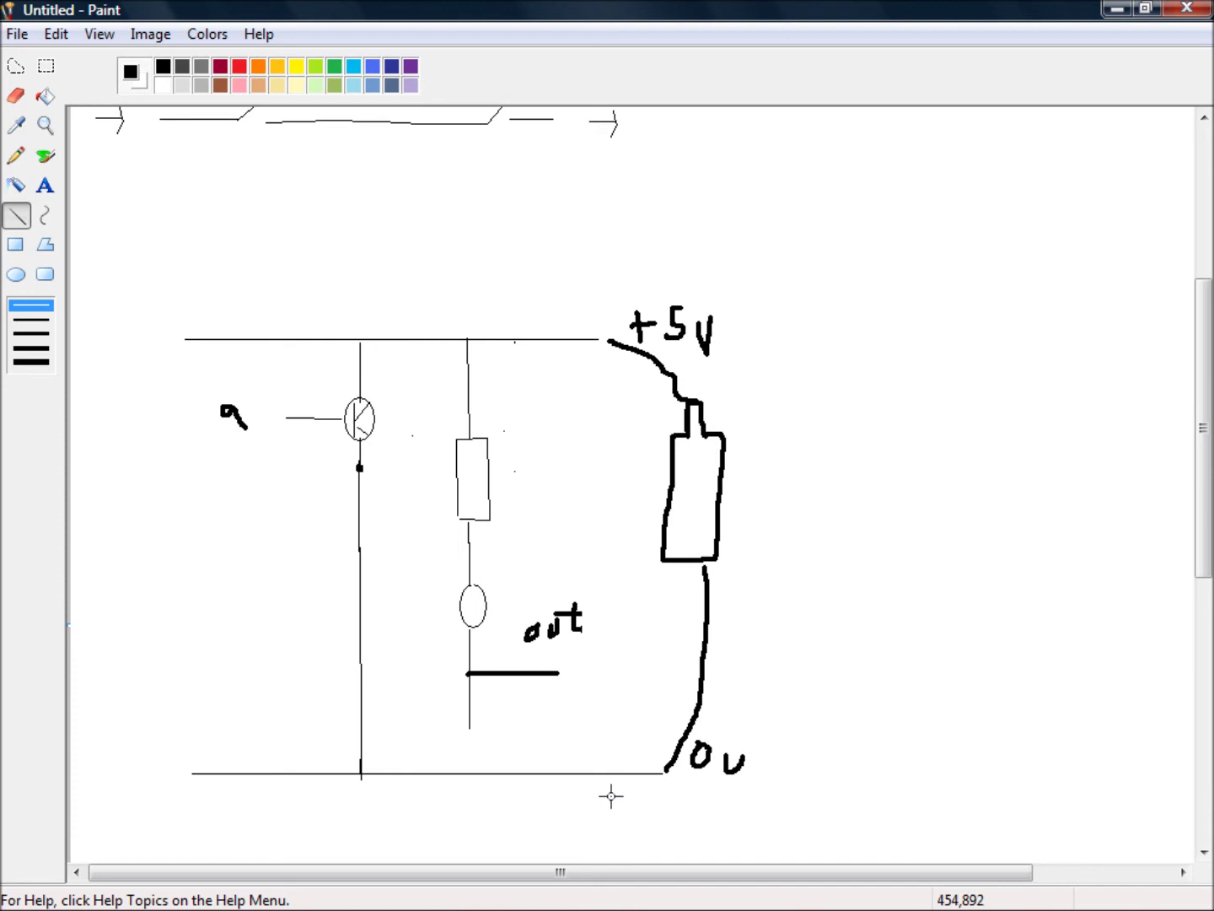
pyautogui.moveTo(470, 727); pyautogui.dragTo(469, 773)
pyautogui.moveTo(792, 518); pyautogui.dragTo(496, 369)
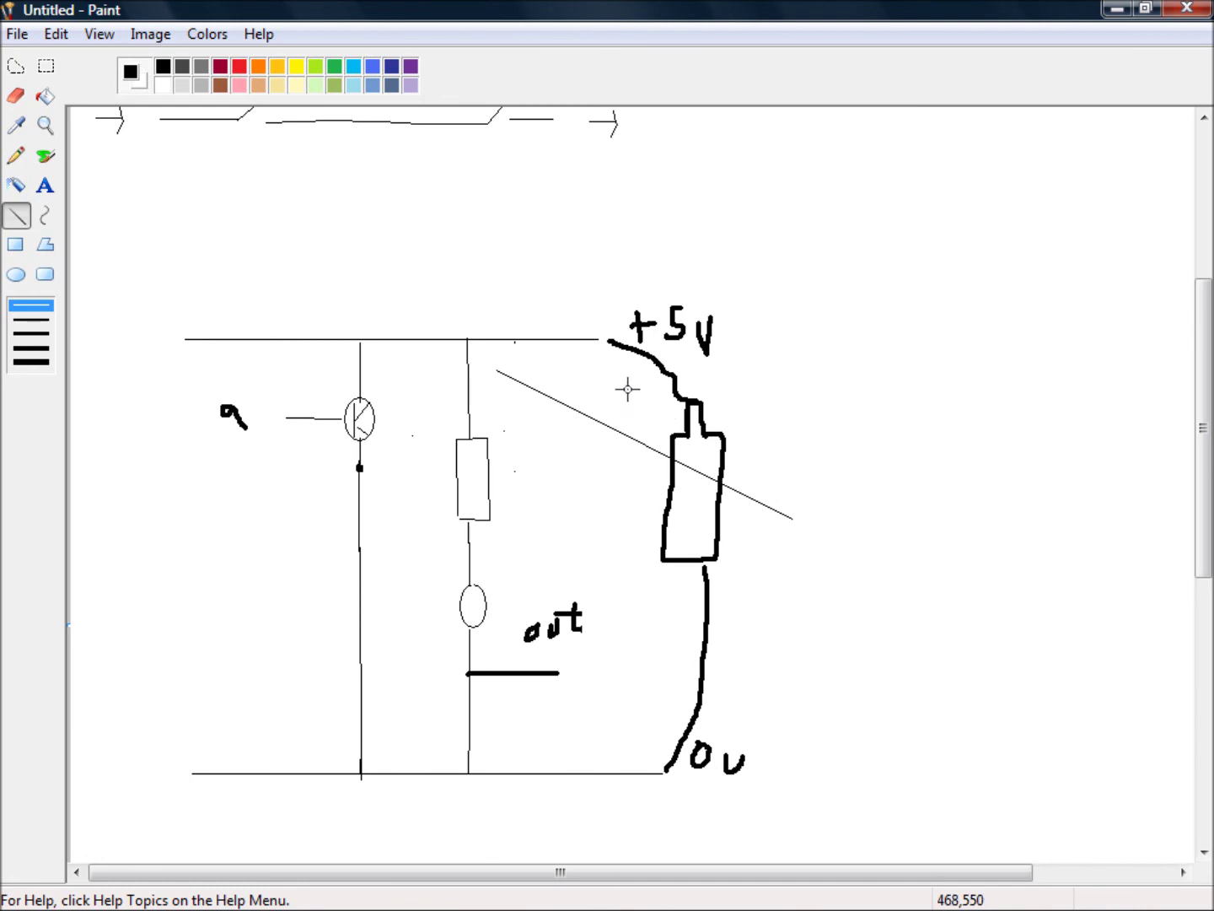
pyautogui.hotkey('ctrl', 'z')
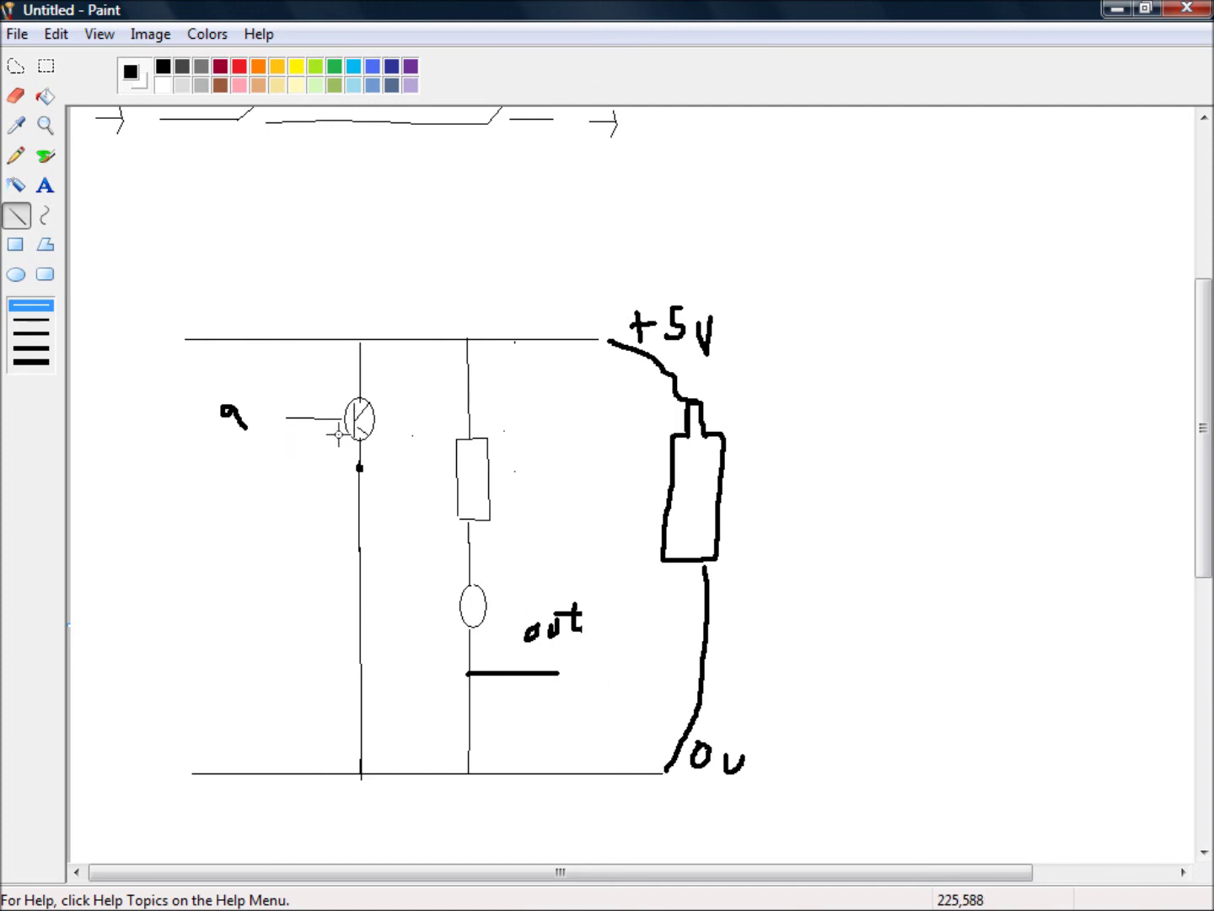
# Redraw transistor a's emitter line and cancel a stray line started from the resistor.
pyautogui.moveTo(346, 428); pyautogui.dragTo(378, 430)
pyautogui.moveTo(358, 417); pyautogui.dragTo(368, 434)
pyautogui.scroll(3, 506, 498)
pyautogui.moveTo(496, 504); pyautogui.dragTo(540, 519)
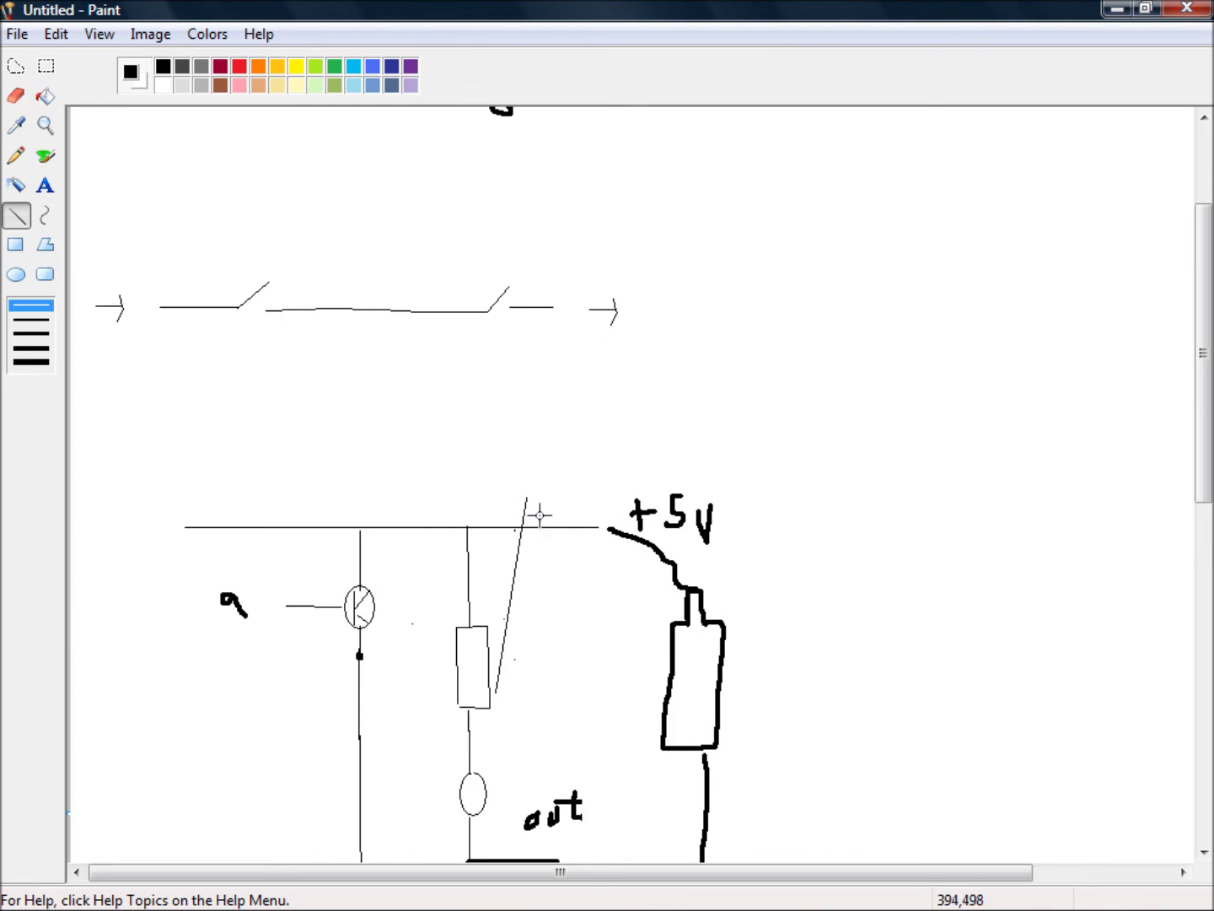
pyautogui.rightClick(540, 515)
pyautogui.scroll(-3, 495, 507)
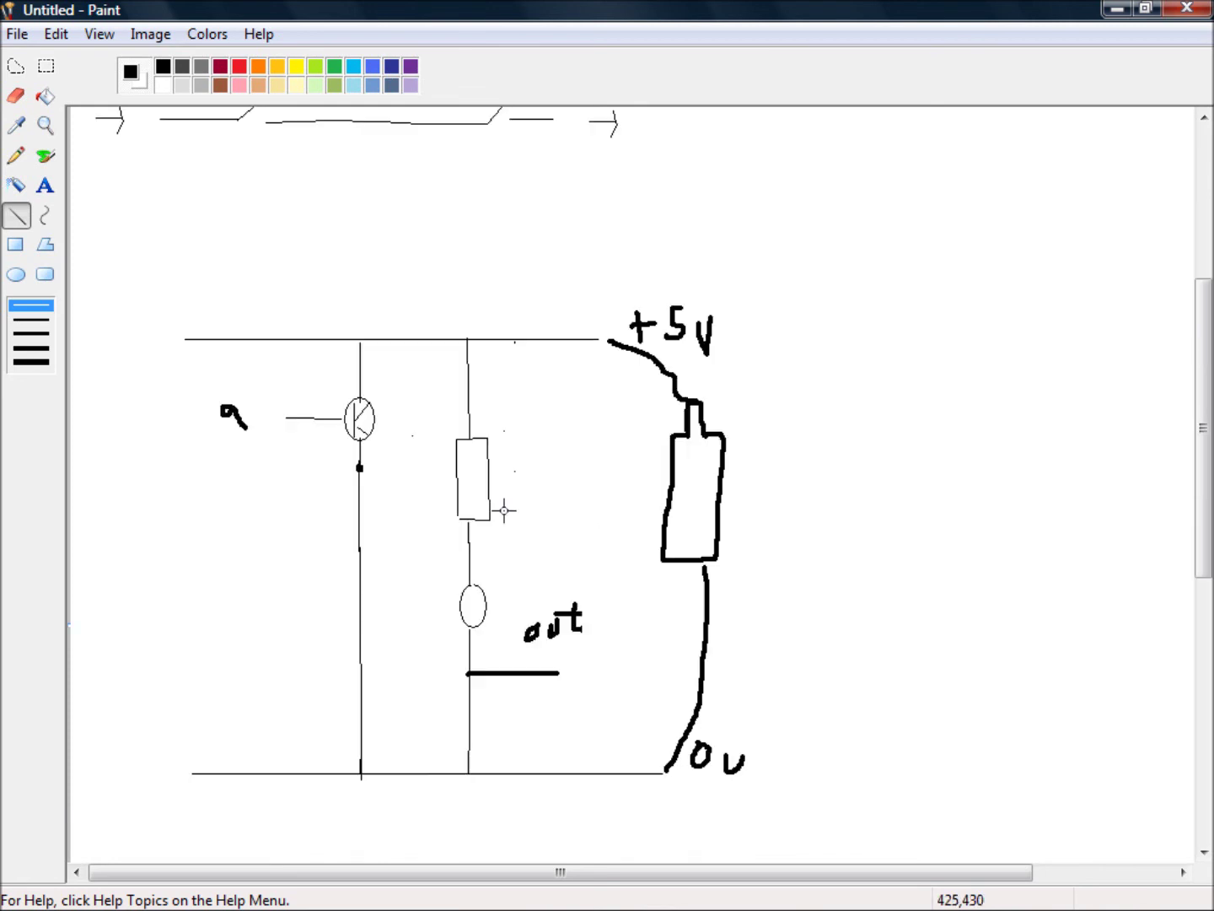